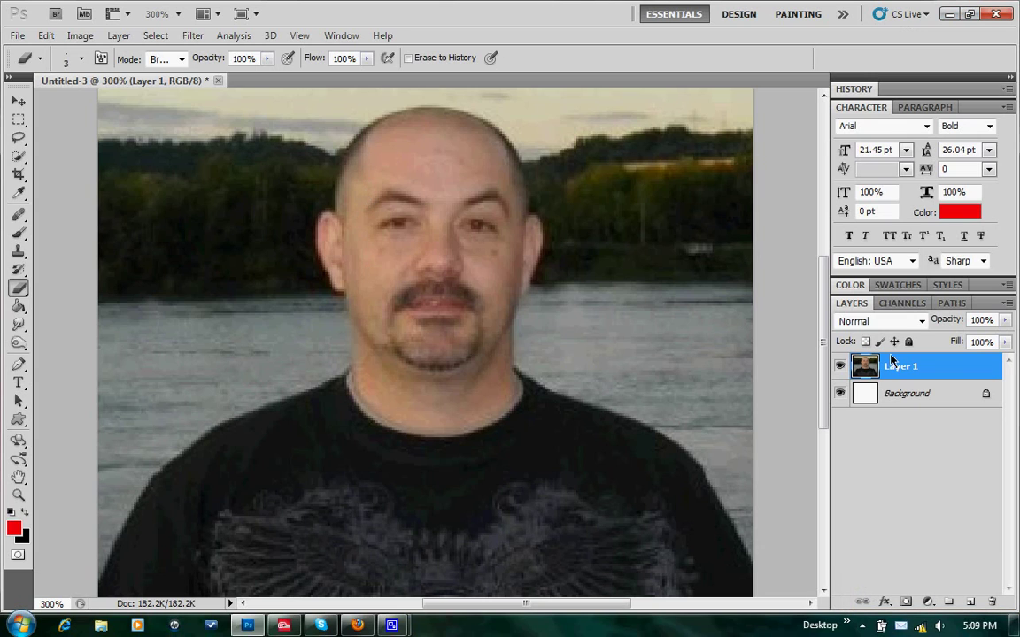
Duplicate Layer 1 as a new layer named 'gray'.
{"action": "right_click", "coordinate": [940, 376]}
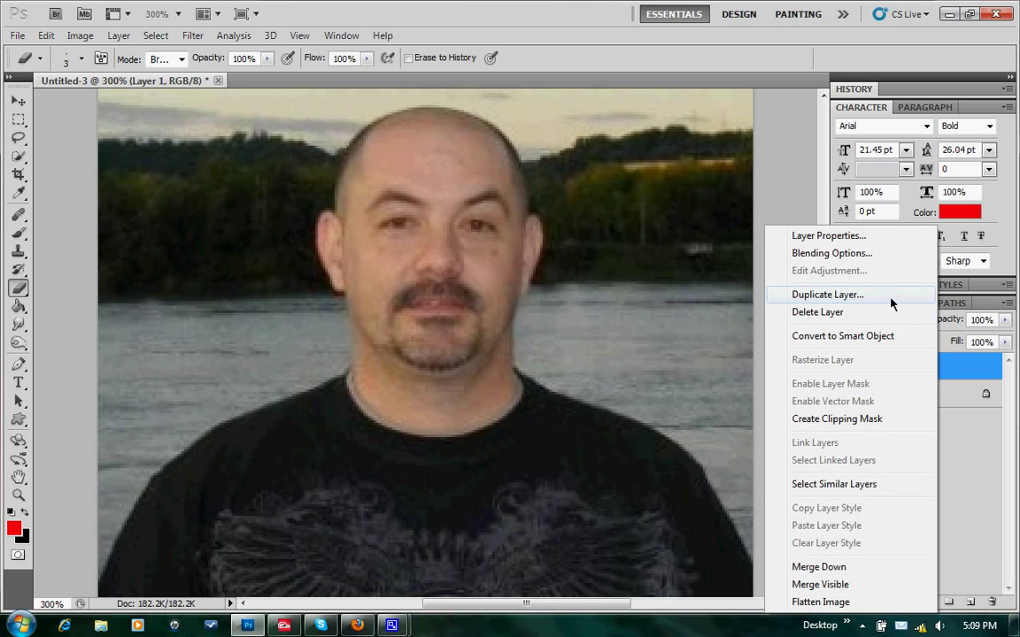
{"action": "left_click", "coordinate": [891, 304]}
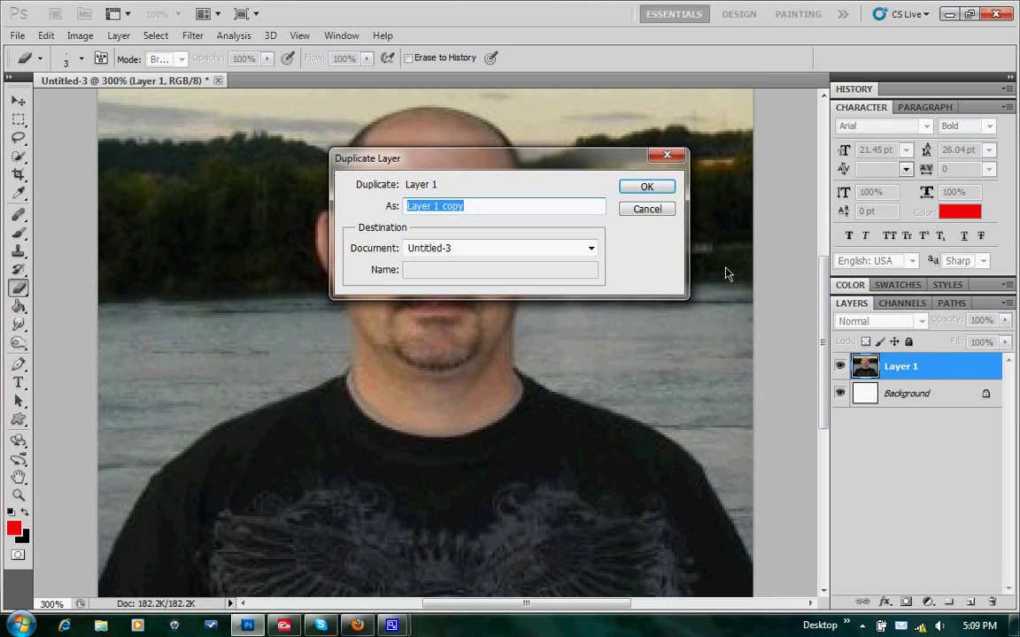
{"action": "type", "text": "gray"}
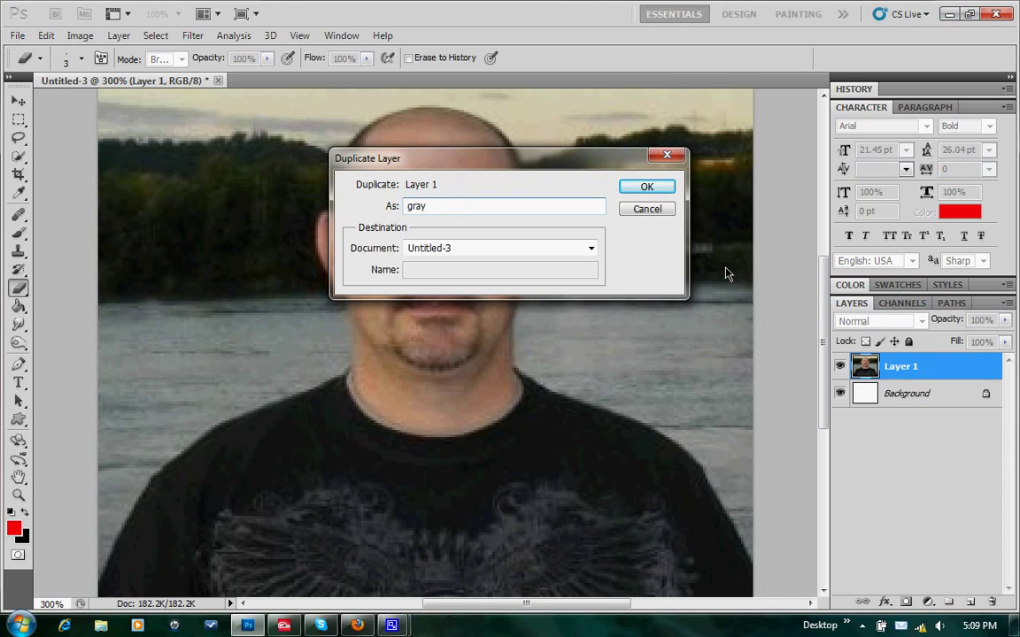
{"action": "key", "text": "Return"}
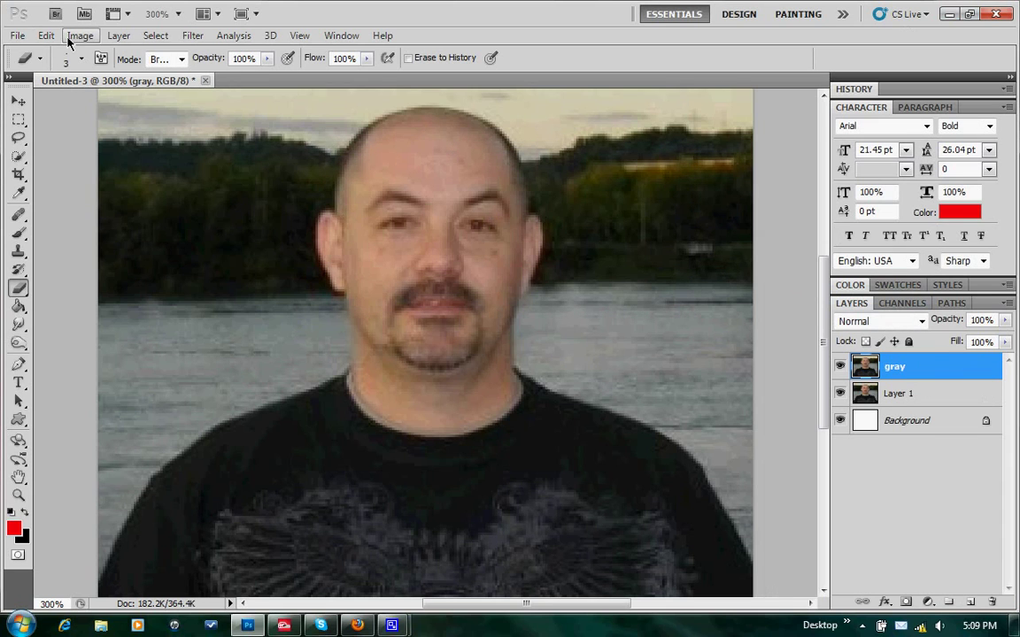
Desaturate the gray layer to black and white via Image > Adjustments > Desaturate.
{"action": "left_click", "coordinate": [78, 36]}
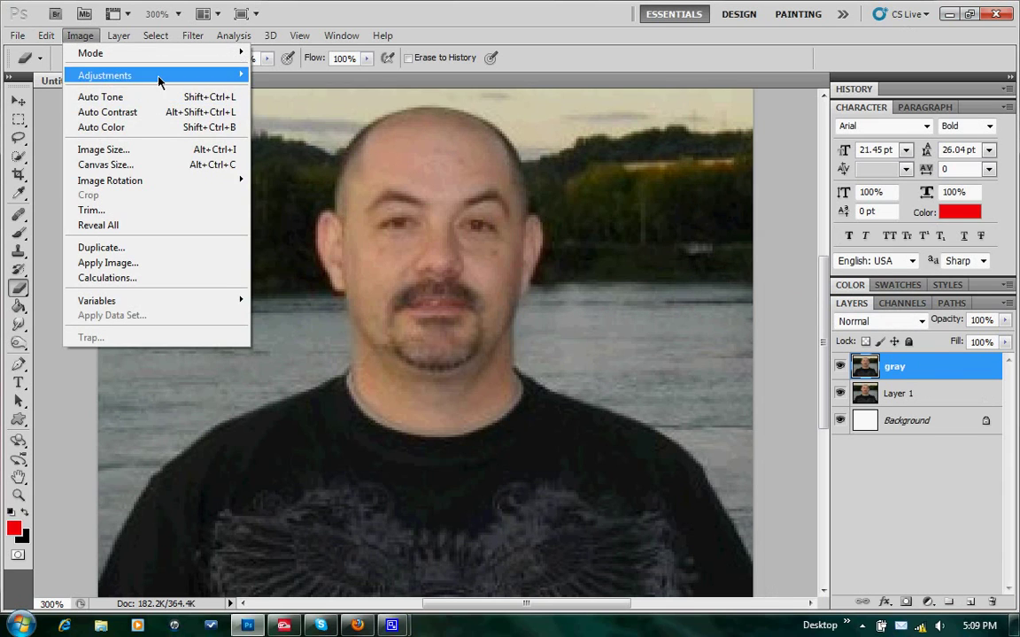
{"action": "mouse_move", "coordinate": [144, 75]}
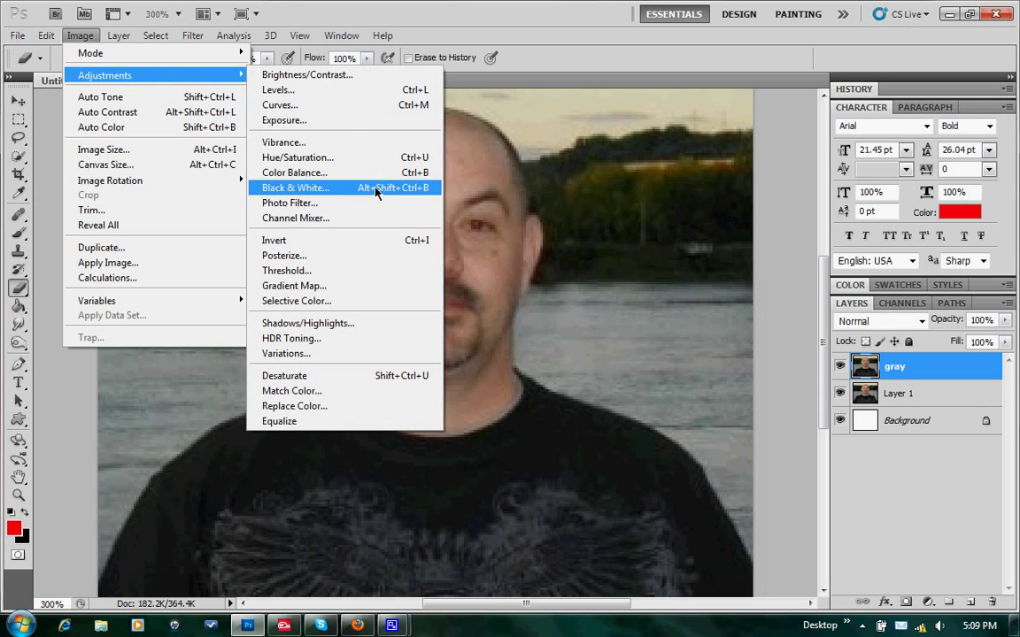
{"action": "left_click", "coordinate": [381, 377]}
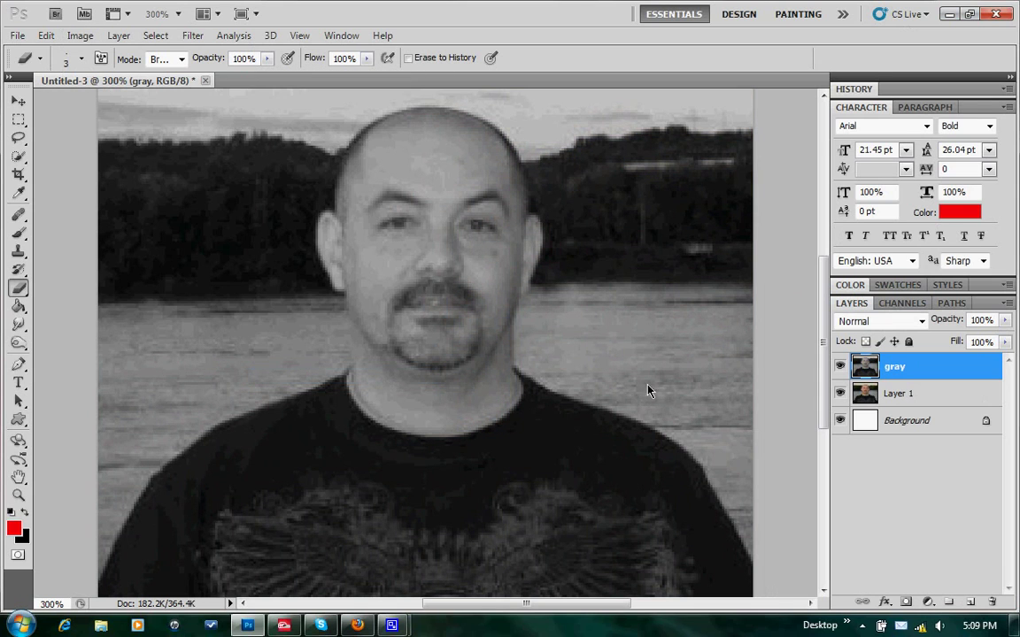
Select the man's head and body with the Quick Selection tool.
{"action": "left_click", "coordinate": [18, 159]}
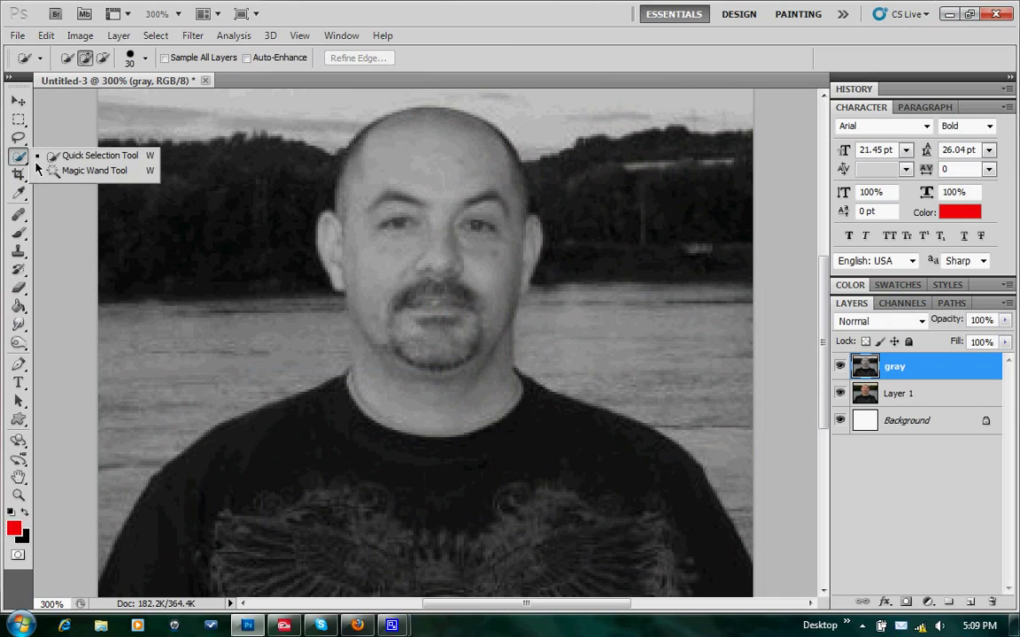
{"action": "left_click", "coordinate": [115, 157]}
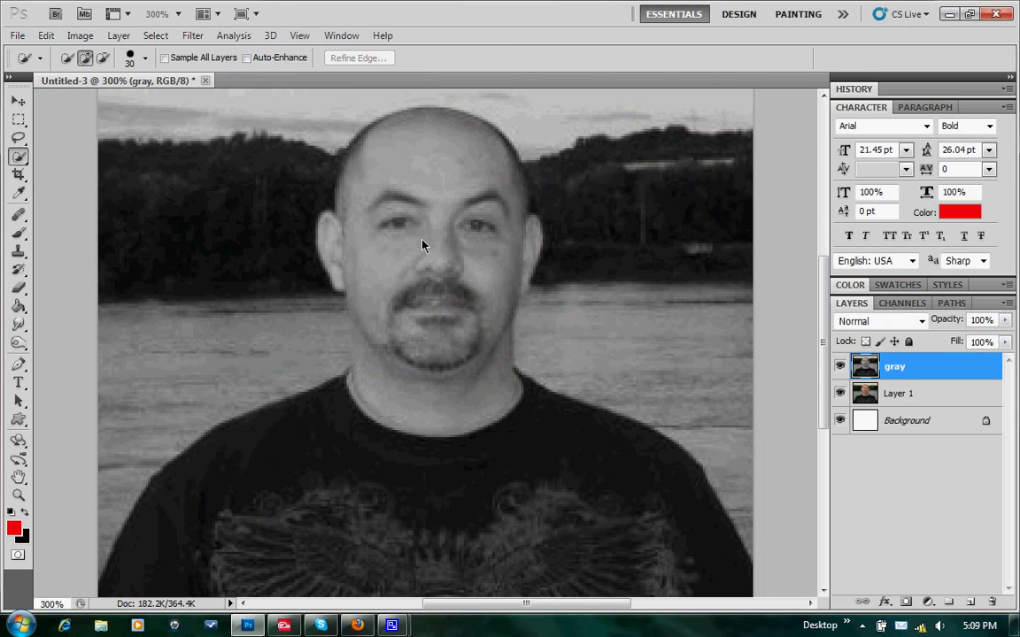
{"action": "left_click_drag", "start_coordinate": [433, 252], "coordinate": [410, 276]}
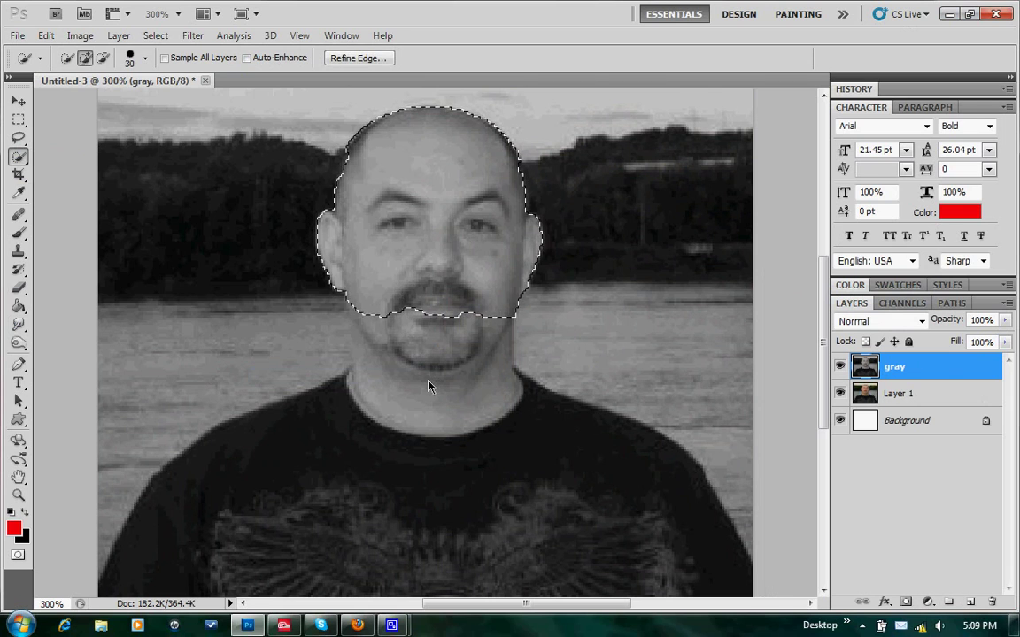
{"action": "mouse_move", "coordinate": [429, 386]}
{"action": "left_mouse_down"}
{"action": "mouse_move", "coordinate": [421, 470]}
{"action": "mouse_move", "coordinate": [462, 490]}
{"action": "mouse_move", "coordinate": [550, 510]}
{"action": "left_mouse_up"}
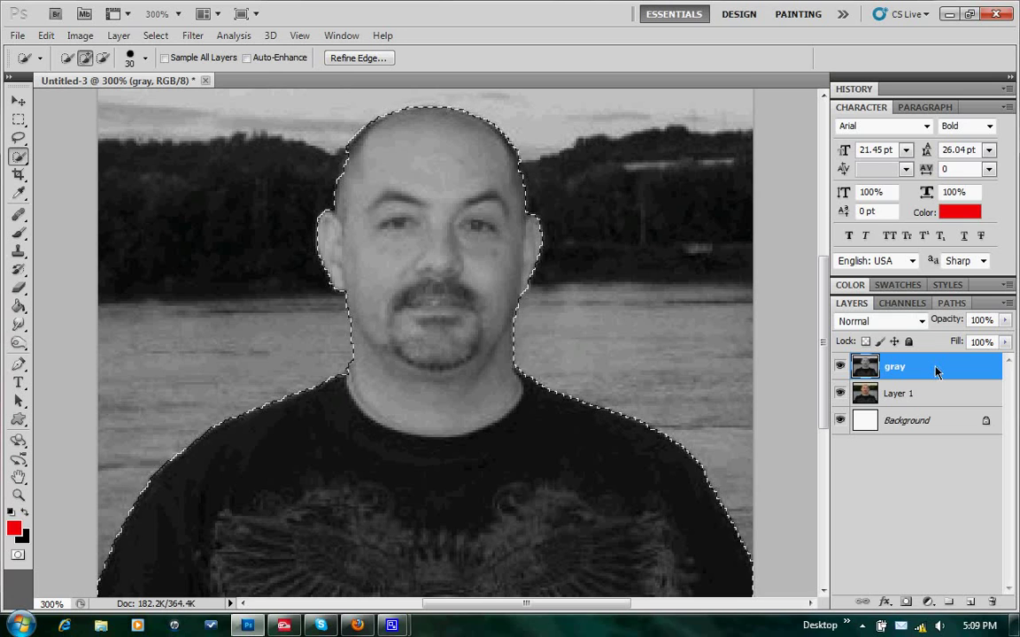
Invert the selection, delete the gray layer's background, and deselect.
{"action": "key", "text": "ctrl+shift+i"}
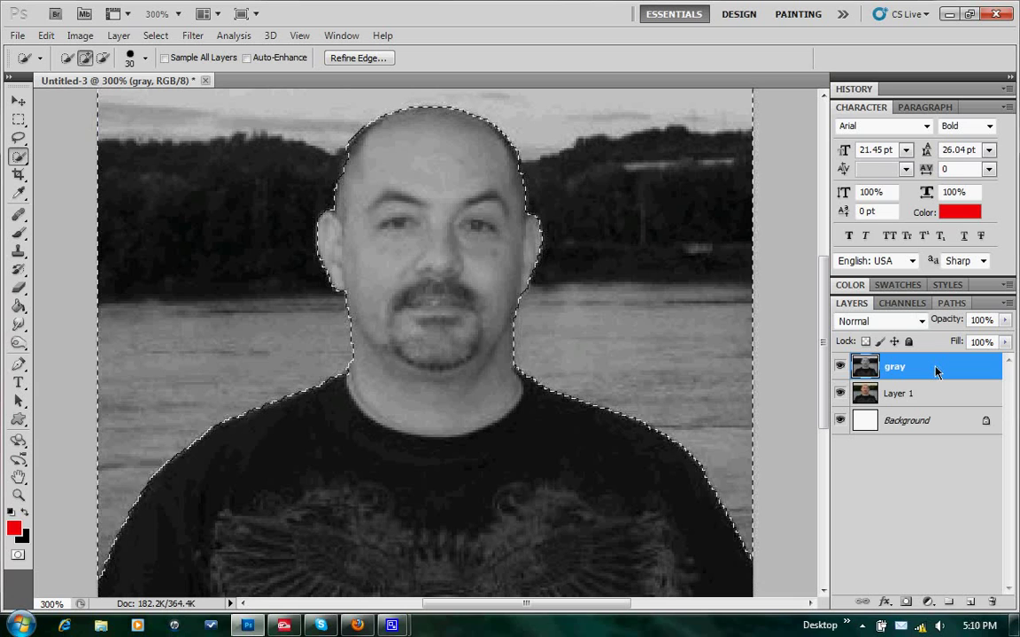
{"action": "key", "text": "Delete"}
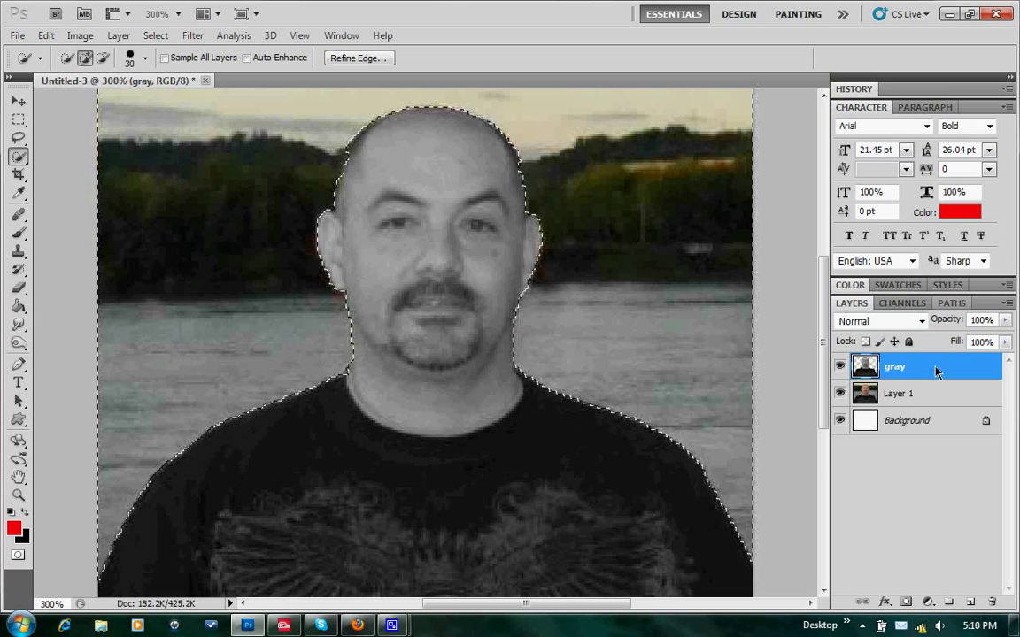
{"action": "key", "text": "ctrl+d"}
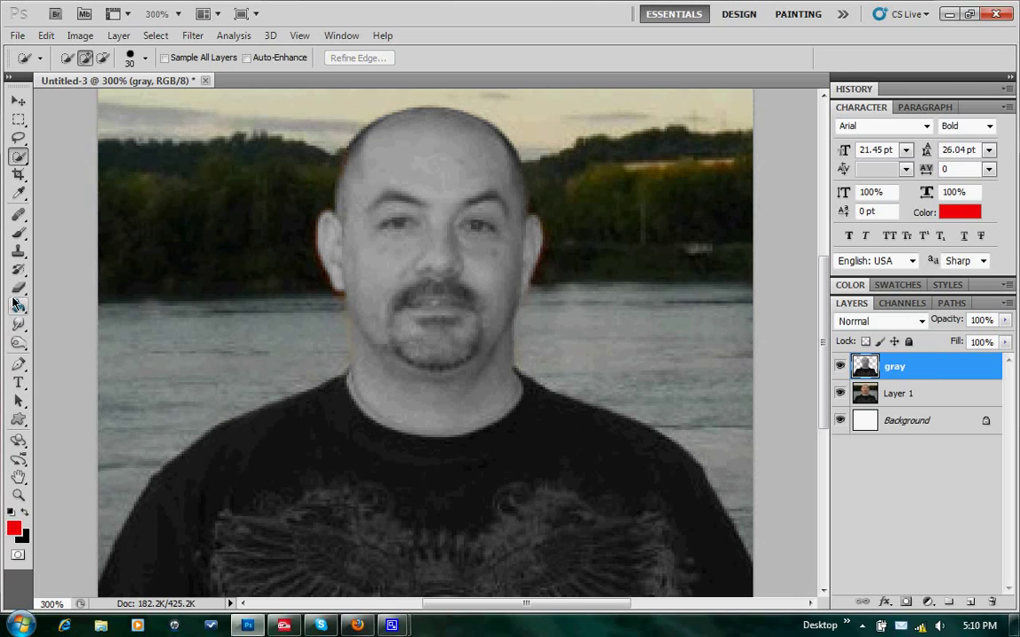
{"action": "left_click_drag", "start_coordinate": [14, 291], "coordinate": [56, 290]}
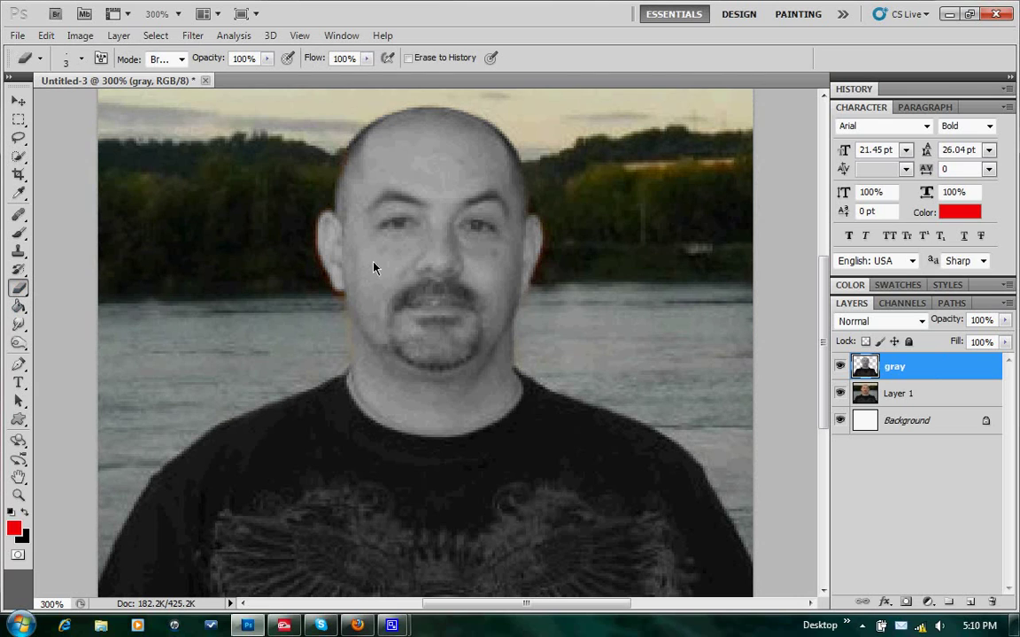
Enlarge the eraser to size 8 and erase the gray layer over both eyes to reveal colour.
{"action": "key", "text": "bracketright"}
{"action": "key", "text": "bracketright"}
{"action": "left_click_drag", "start_coordinate": [410, 223], "coordinate": [412, 232]}
{"action": "left_click_drag", "start_coordinate": [470, 228], "coordinate": [480, 229]}
Create a new layer named 'eyez'.
{"action": "key", "text": "ctrl+shift+n"}
{"action": "type", "text": "eye"}
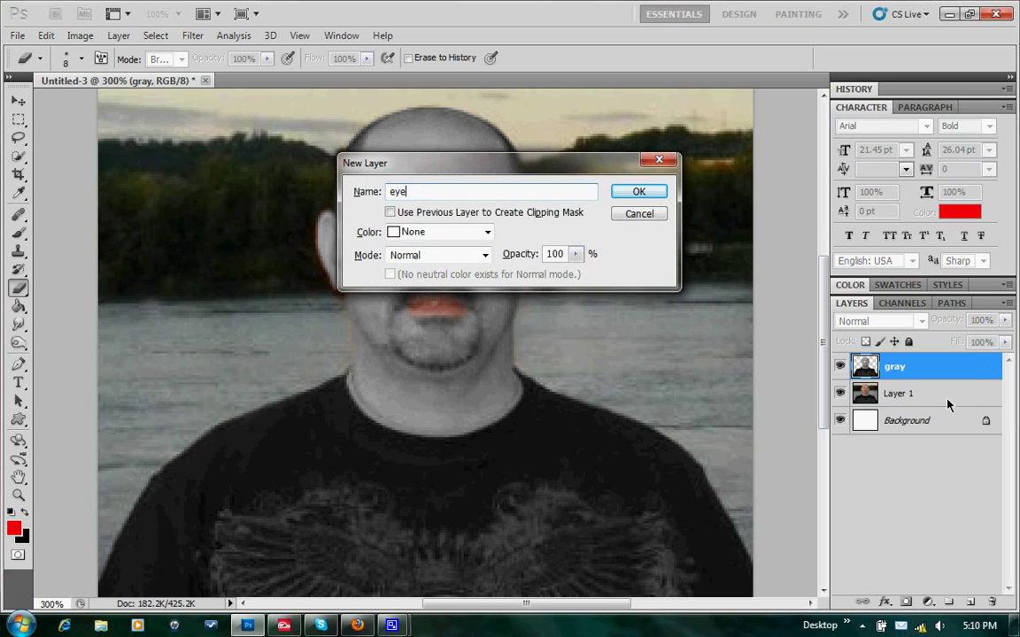
{"action": "type", "text": "z"}
{"action": "key", "text": "Return"}
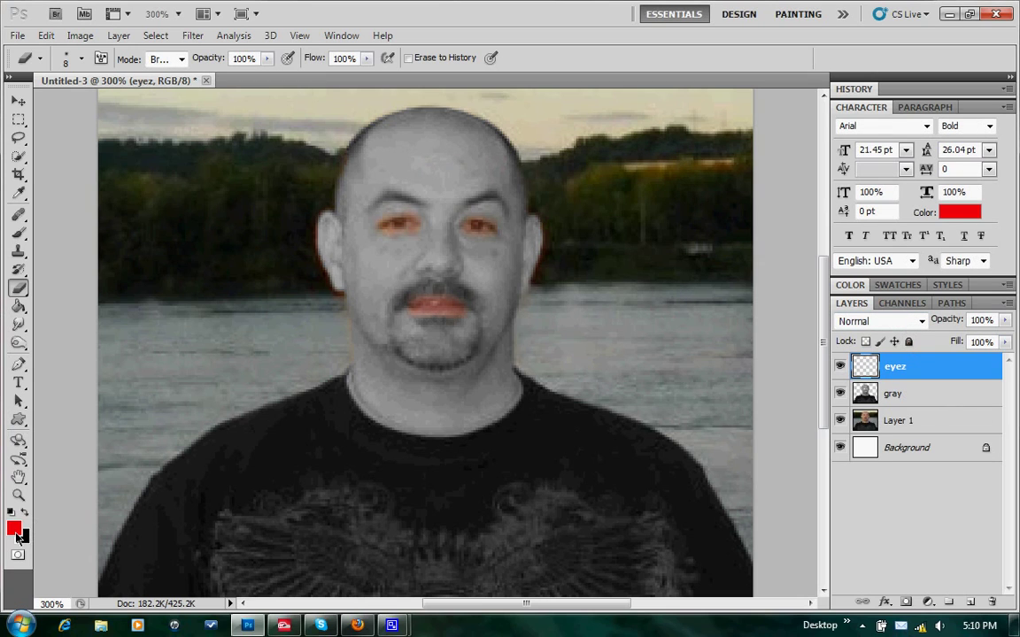
Paint bright red over the eyes with a size 8 brush.
{"action": "left_click", "coordinate": [18, 232]}
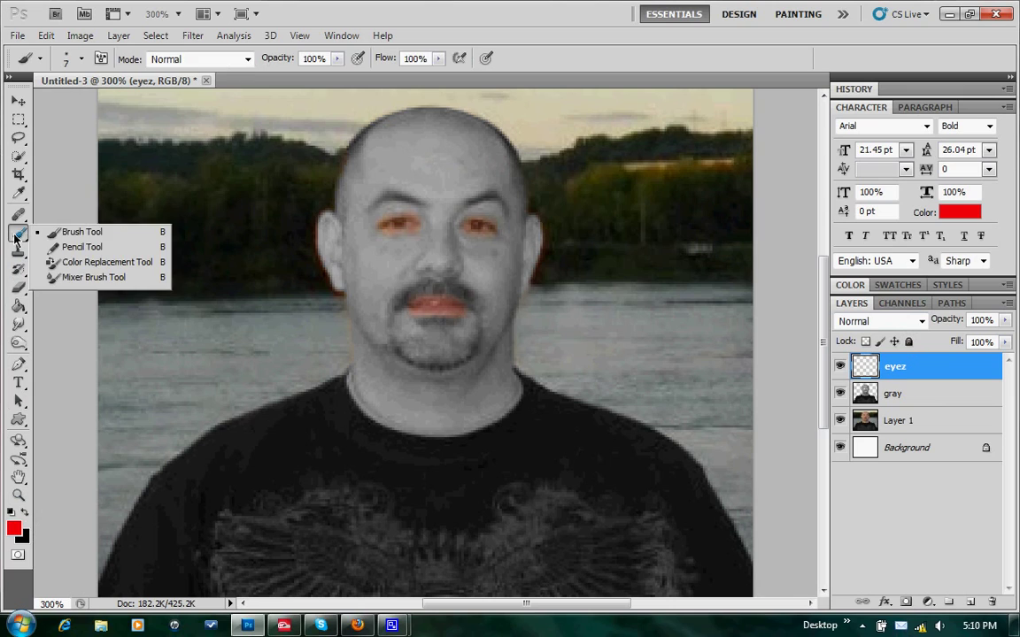
{"action": "left_click", "coordinate": [33, 210]}
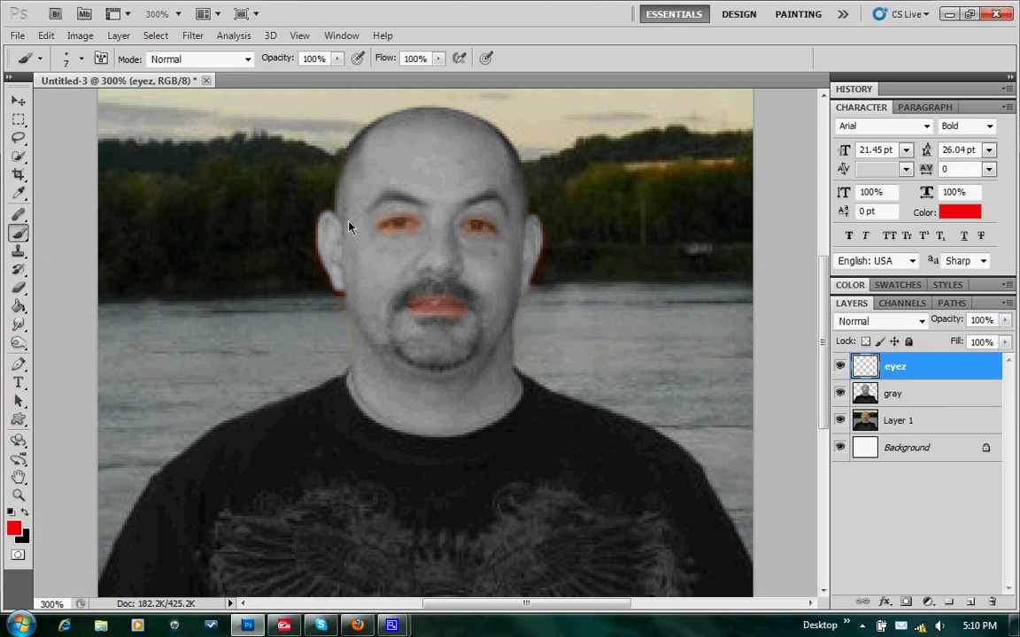
{"action": "key", "text": "bracketright"}
{"action": "left_click", "coordinate": [399, 227]}
Set the eraser to size 3 and zoom to 600% on the eyes to trim stray red.
{"action": "left_click", "coordinate": [19, 289]}
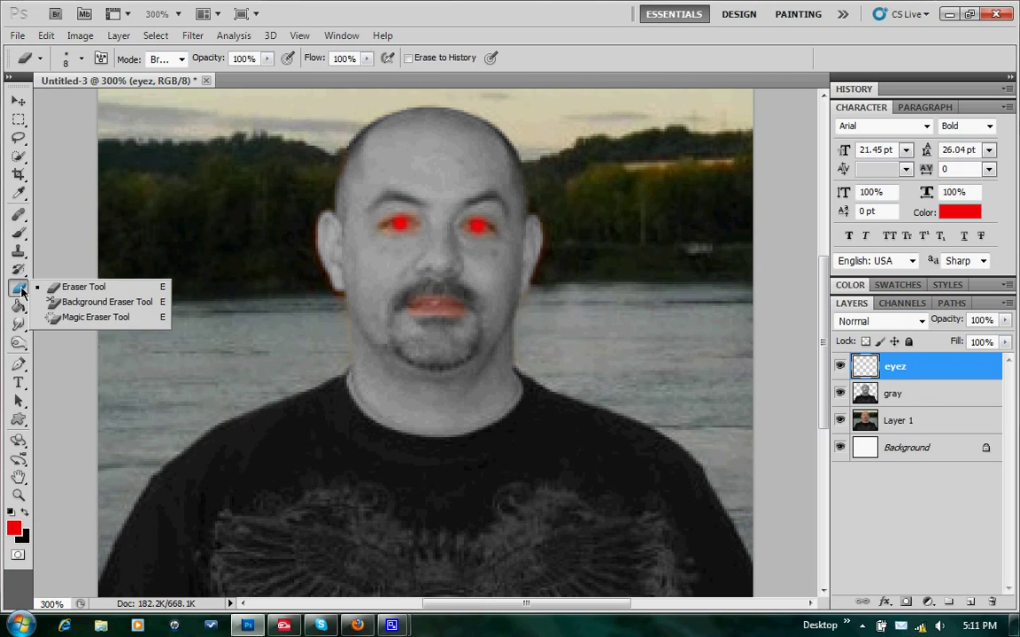
{"action": "left_click", "coordinate": [44, 286]}
{"action": "key", "text": "bracketleft"}
{"action": "key", "text": "bracketleft"}
{"action": "key", "text": "bracketleft"}
{"action": "key", "text": "bracketleft"}
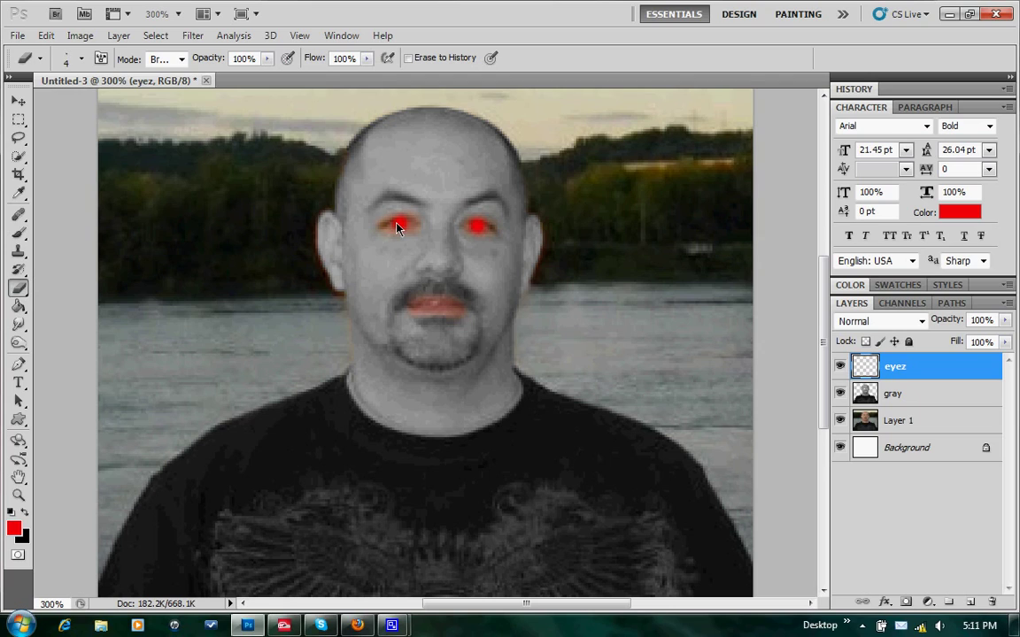
{"action": "key", "text": "bracketleft"}
{"action": "key", "text": "ctrl+plus"}
{"action": "key", "text": "ctrl+plus"}
{"action": "key", "text": "ctrl+plus"}
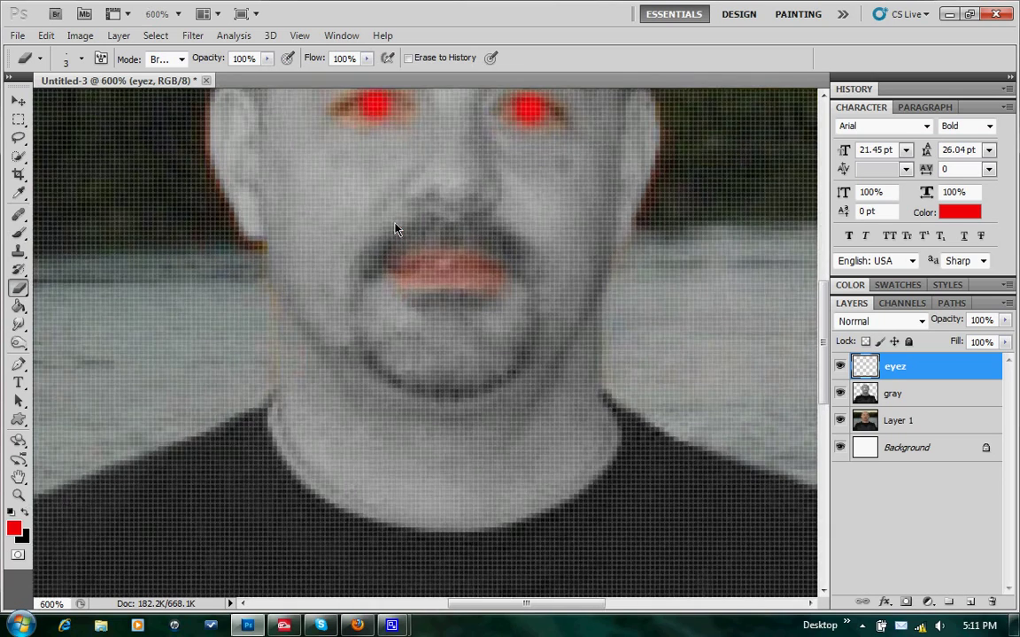
{"action": "scroll", "coordinate": [384, 226], "scroll_direction": "up", "scroll_amount": 1}
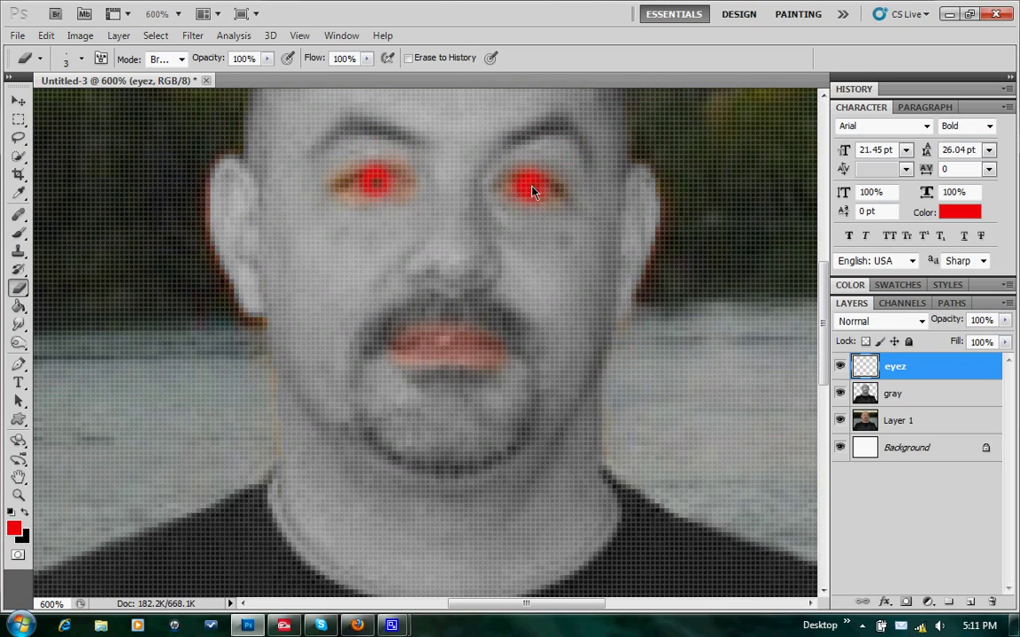
Try Overlay and Screen blending on the eyez layer and lower its opacity to 80%.
{"action": "left_click", "coordinate": [921, 323]}
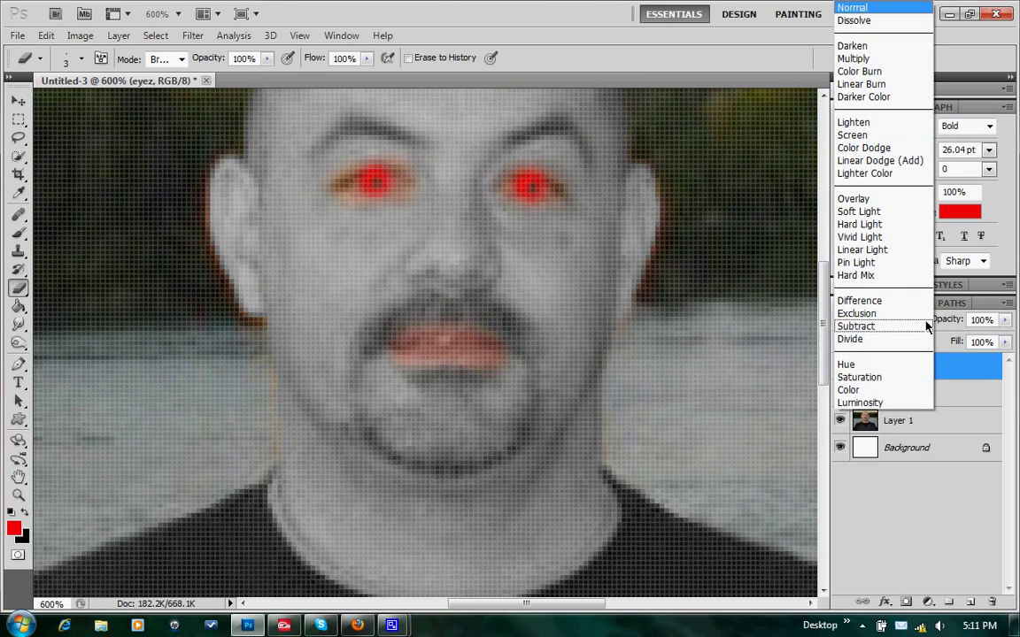
{"action": "left_click", "coordinate": [871, 200]}
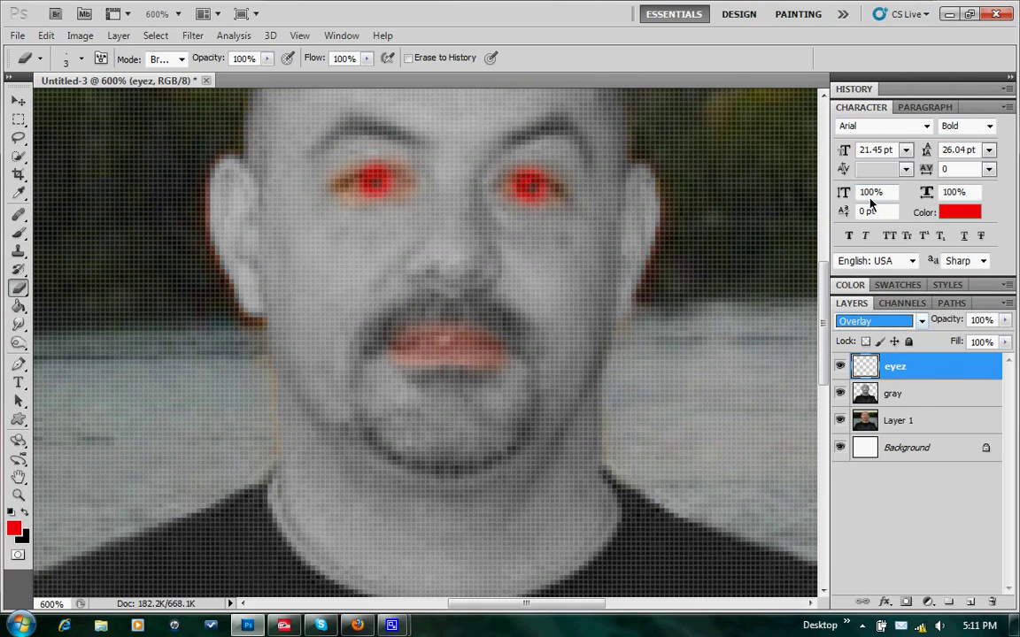
{"action": "left_click", "coordinate": [886, 320]}
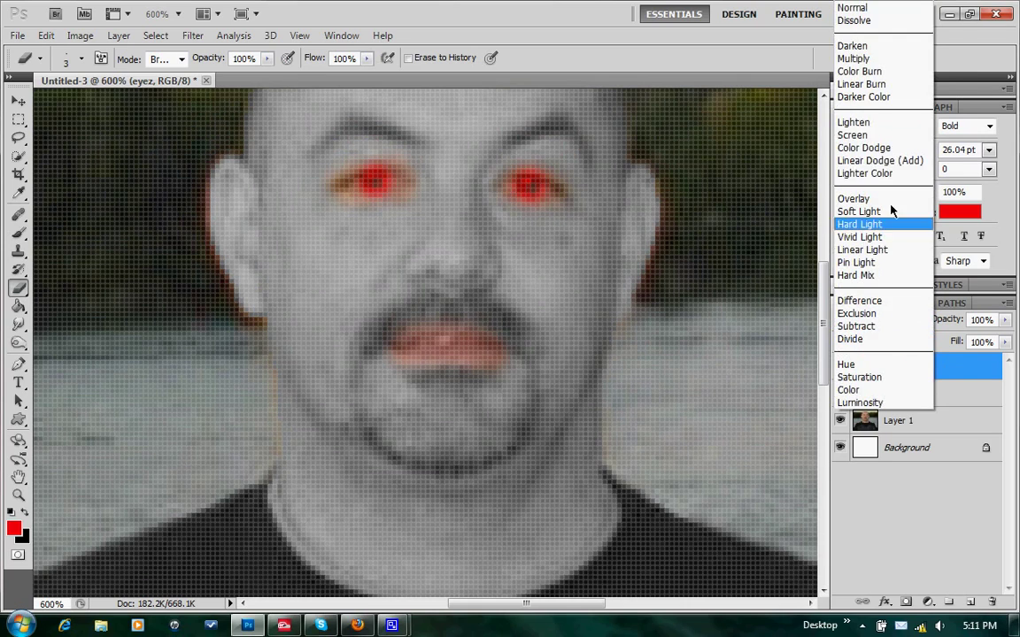
{"action": "left_click", "coordinate": [876, 135]}
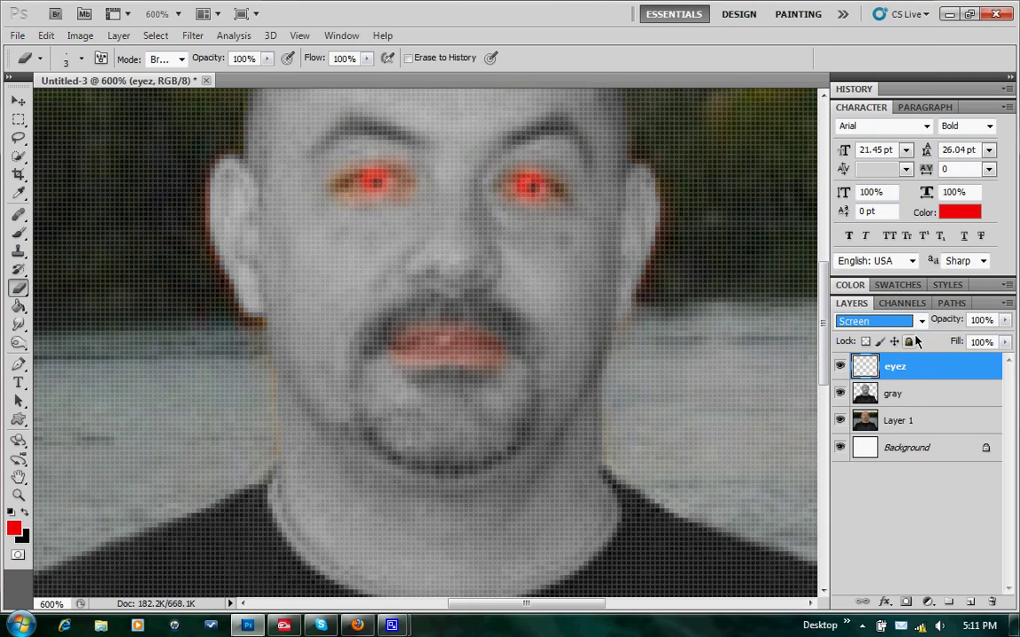
{"action": "left_click", "coordinate": [1011, 324]}
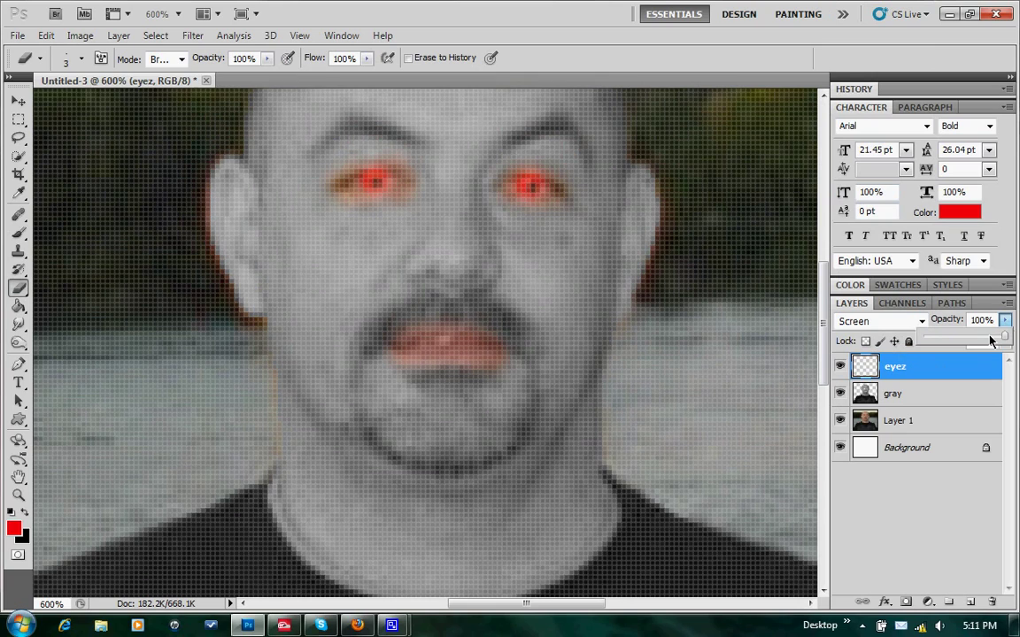
{"action": "mouse_move", "coordinate": [1000, 337]}
{"action": "left_mouse_down"}
{"action": "mouse_move", "coordinate": [992, 340]}
{"action": "mouse_move", "coordinate": [1004, 325]}
{"action": "left_mouse_up"}
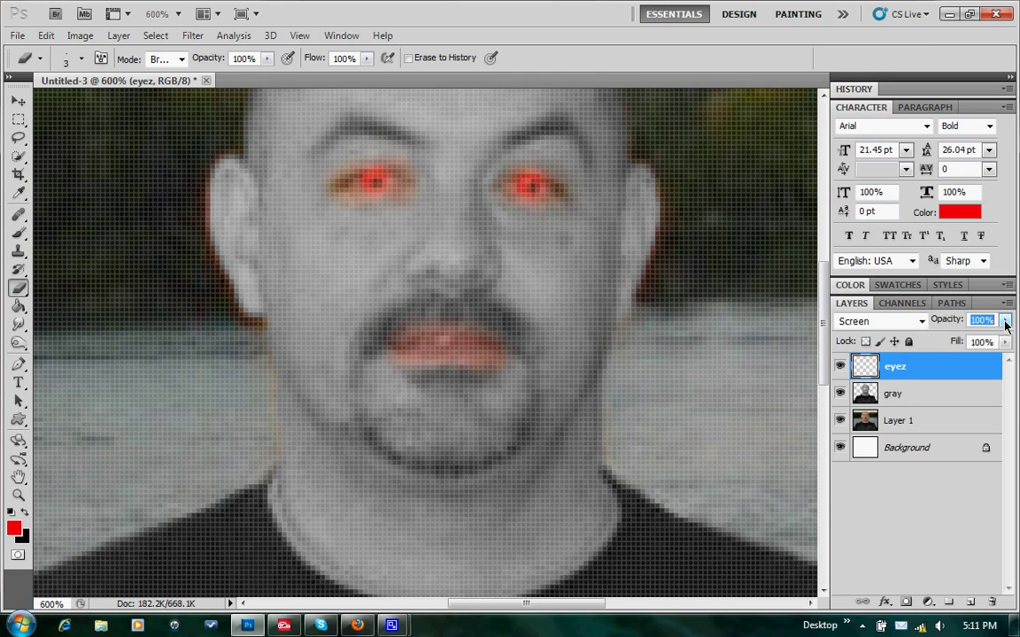
Return the eyez layer to Normal blending at 62% opacity.
{"action": "left_click", "coordinate": [921, 321]}
{"action": "left_click", "coordinate": [872, 8]}
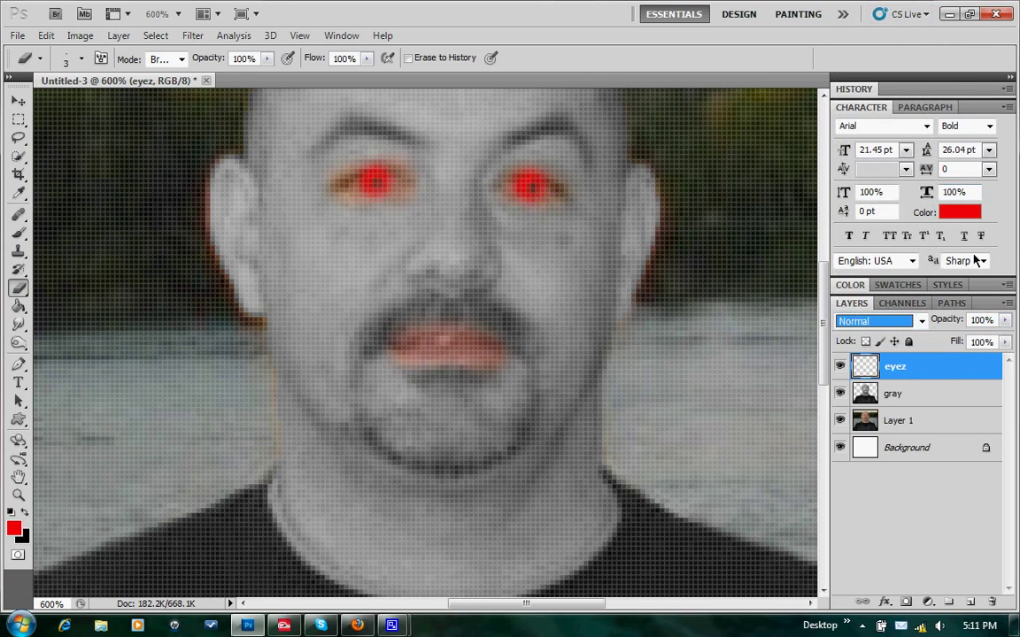
{"action": "left_click", "coordinate": [1004, 321]}
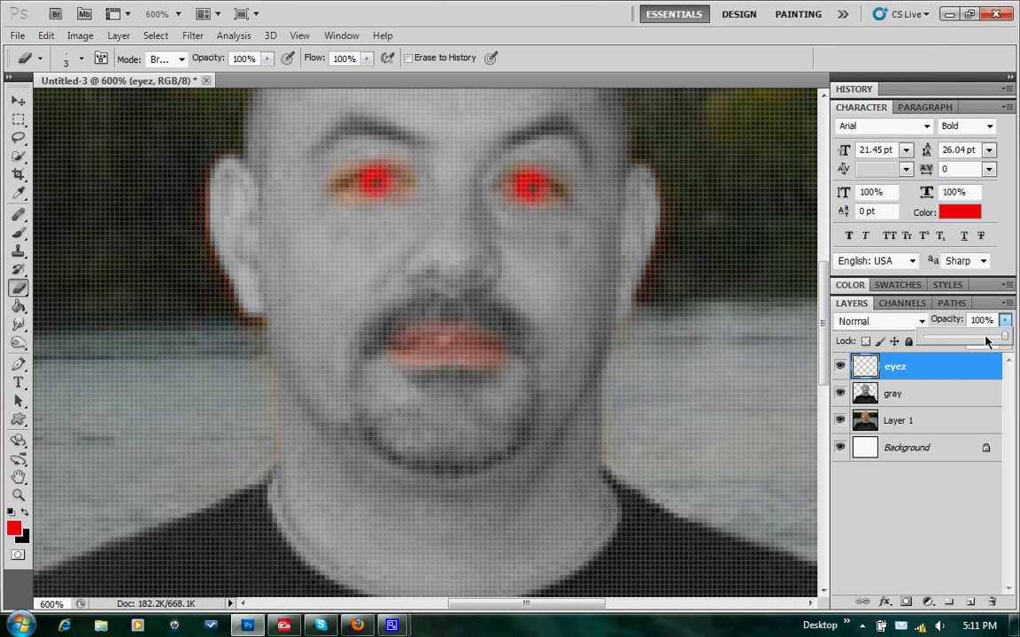
{"action": "left_click", "coordinate": [986, 341]}
{"action": "left_click_drag", "start_coordinate": [987, 341], "coordinate": [984, 343]}
{"action": "left_click", "coordinate": [21, 291]}
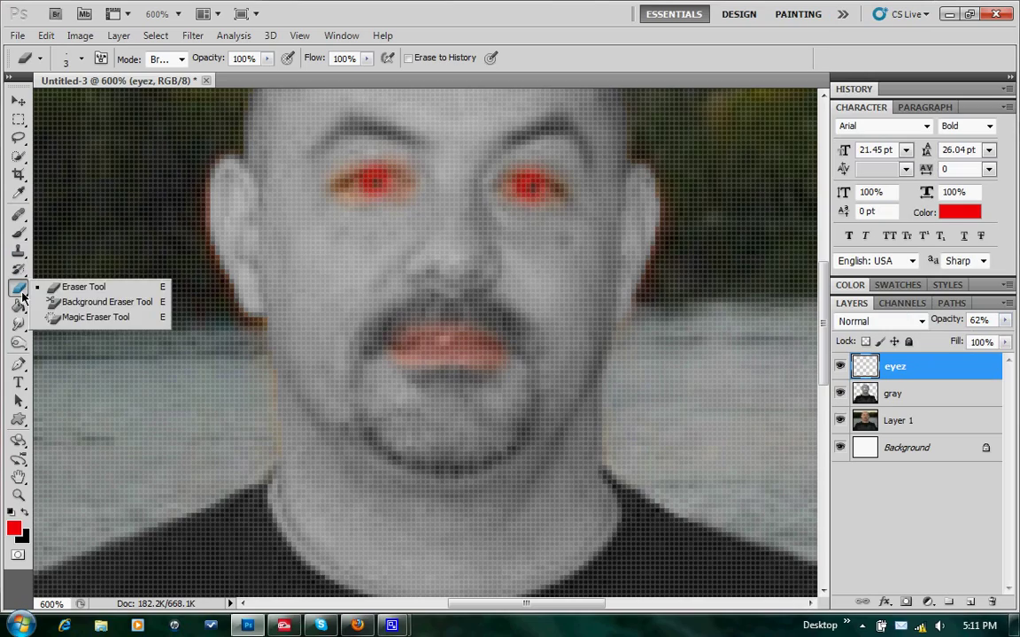
{"action": "left_click", "coordinate": [49, 262]}
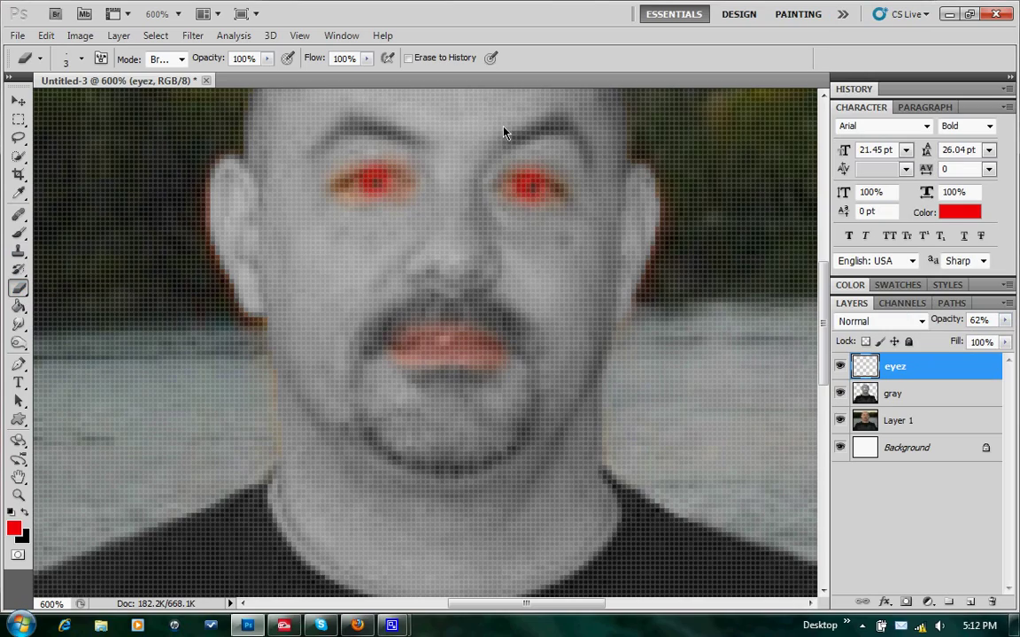
{"action": "key", "text": "ctrl+plus"}
{"action": "key", "text": "ctrl+plus"}
{"action": "key", "text": "ctrl+plus"}
{"action": "key", "text": "ctrl+plus"}
{"action": "scroll", "coordinate": [359, 387], "scroll_direction": "up", "scroll_amount": 8}
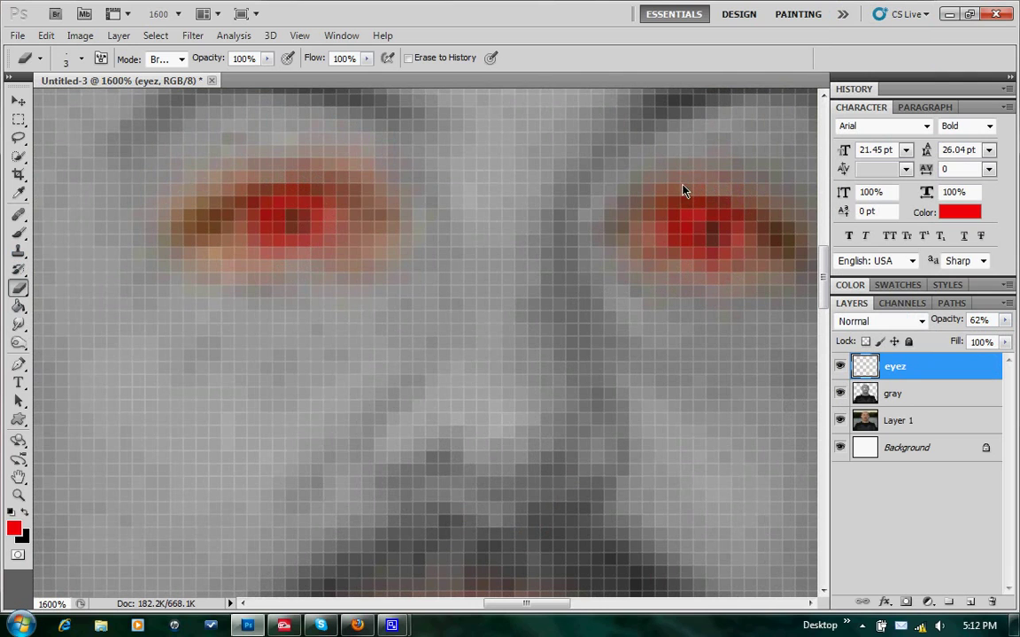
{"action": "key", "text": "ctrl+minus"}
{"action": "key", "text": "ctrl+minus"}
{"action": "key", "text": "ctrl+minus"}
{"action": "key", "text": "ctrl+minus"}
{"action": "key", "text": "ctrl+minus"}
{"action": "key", "text": "ctrl+minus"}
{"action": "key", "text": "ctrl+minus"}
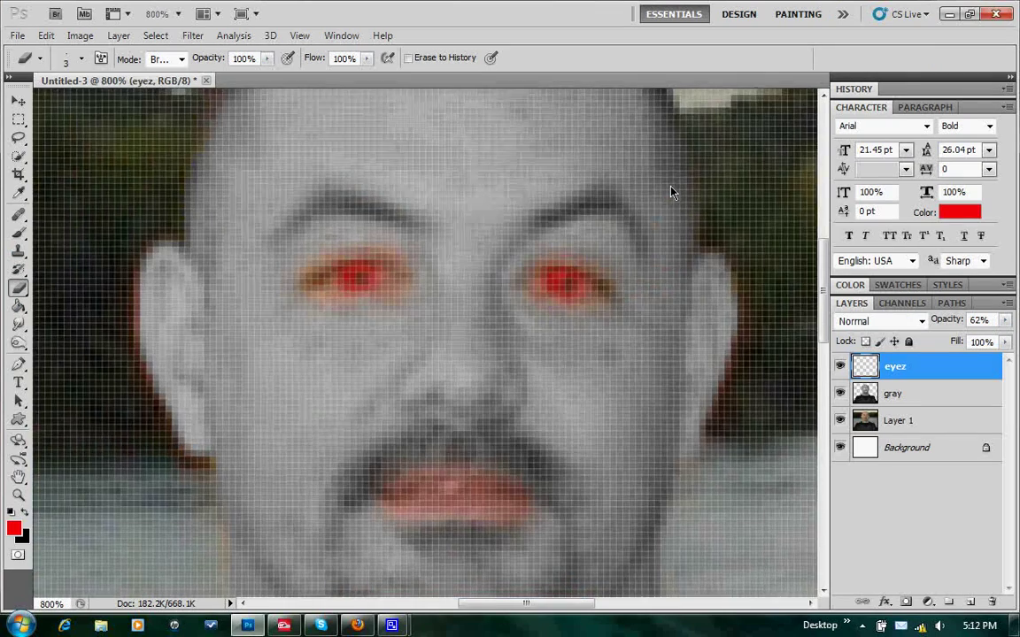
{"action": "key", "text": "ctrl+minus"}
{"action": "key", "text": "ctrl+minus"}
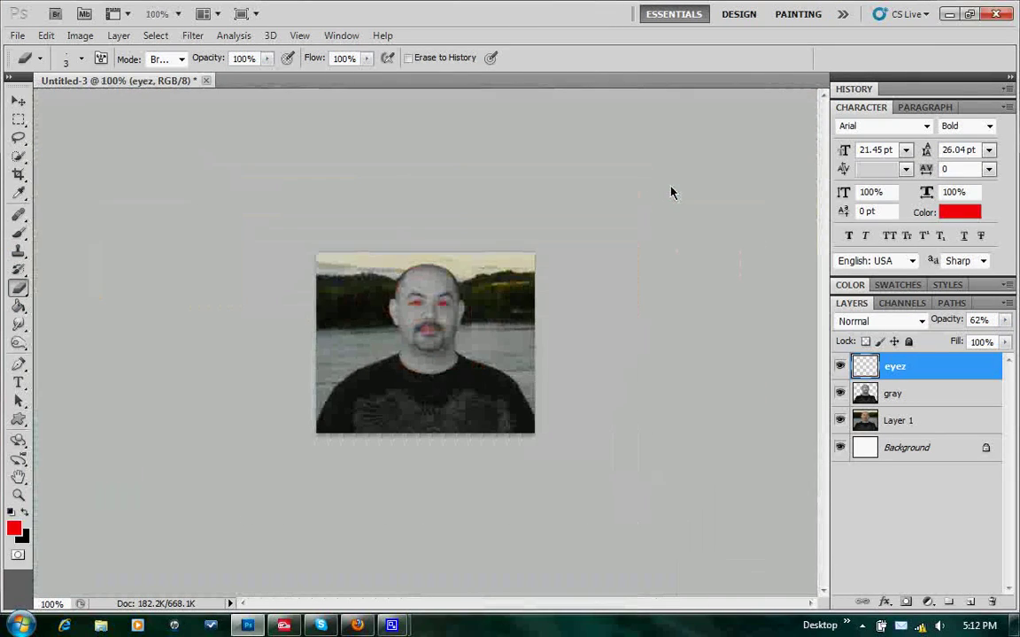
{"action": "key", "text": "ctrl+plus"}
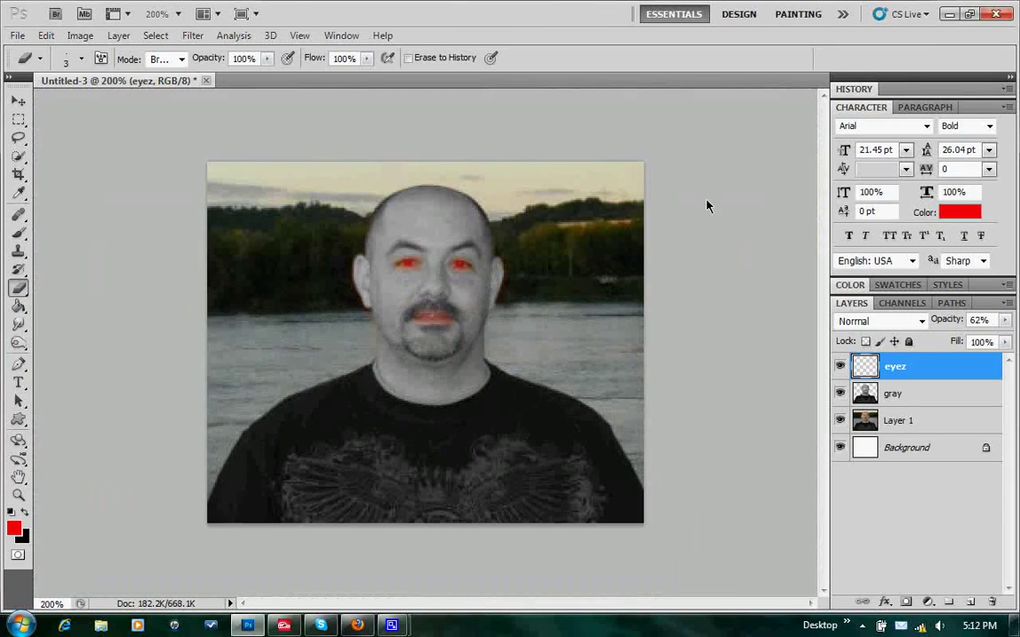
Lower the eyez layer to 34% opacity and the gray layer to 66% opacity.
{"action": "left_click", "coordinate": [1006, 321]}
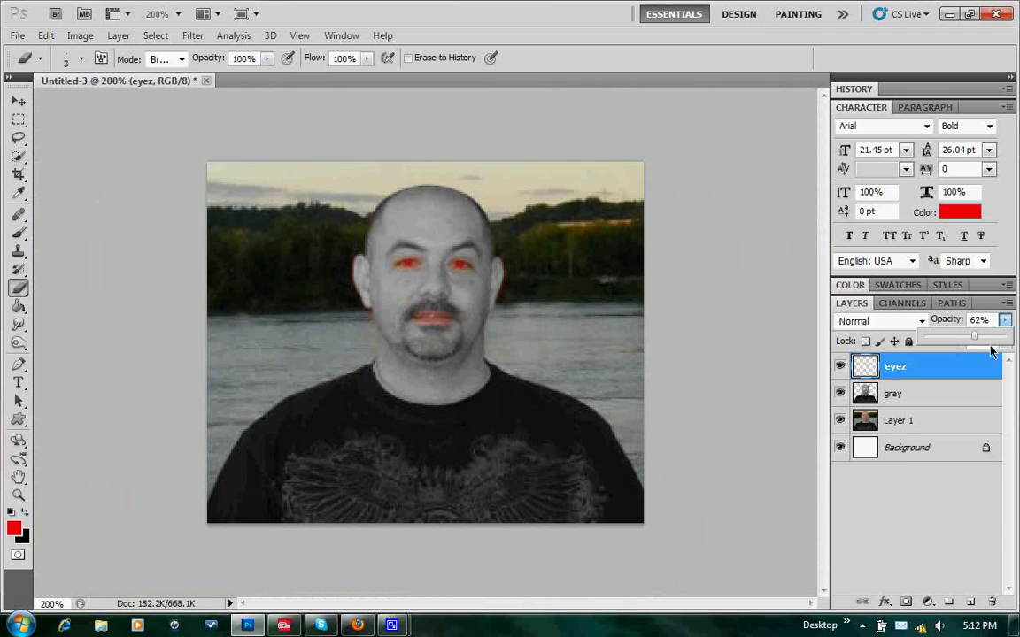
{"action": "left_click_drag", "start_coordinate": [977, 340], "coordinate": [963, 342]}
{"action": "left_click", "coordinate": [947, 403]}
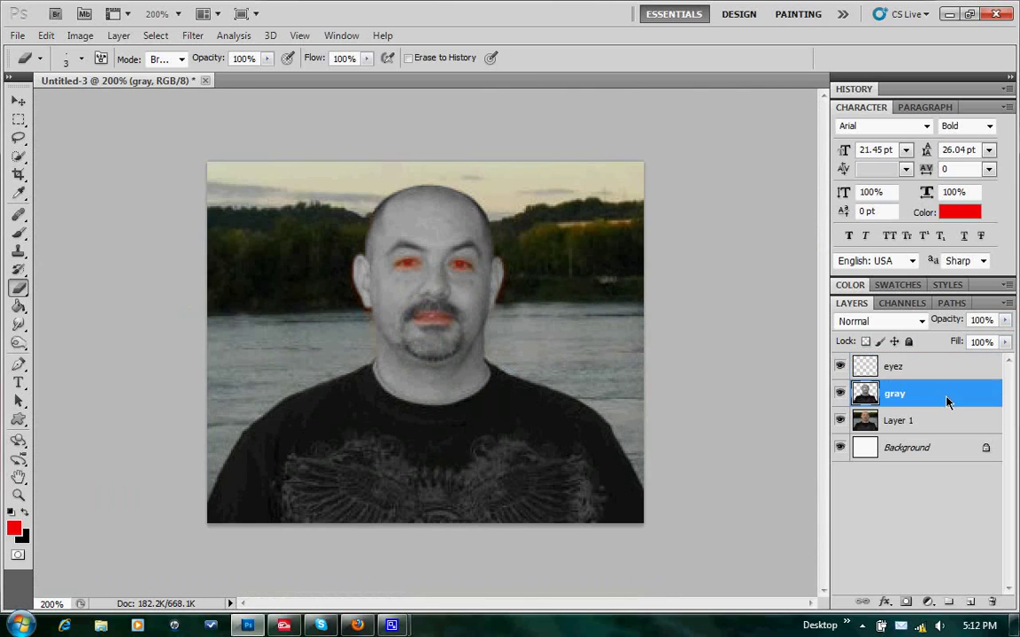
{"action": "left_click", "coordinate": [1005, 322]}
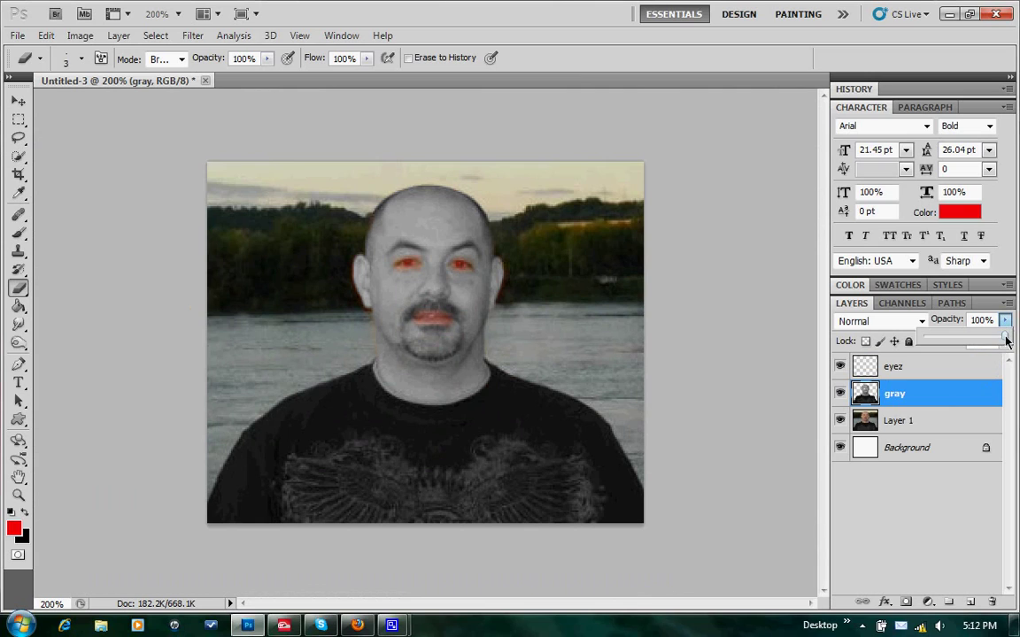
{"action": "left_click_drag", "start_coordinate": [1006, 342], "coordinate": [978, 342]}
{"action": "left_click", "coordinate": [868, 366]}
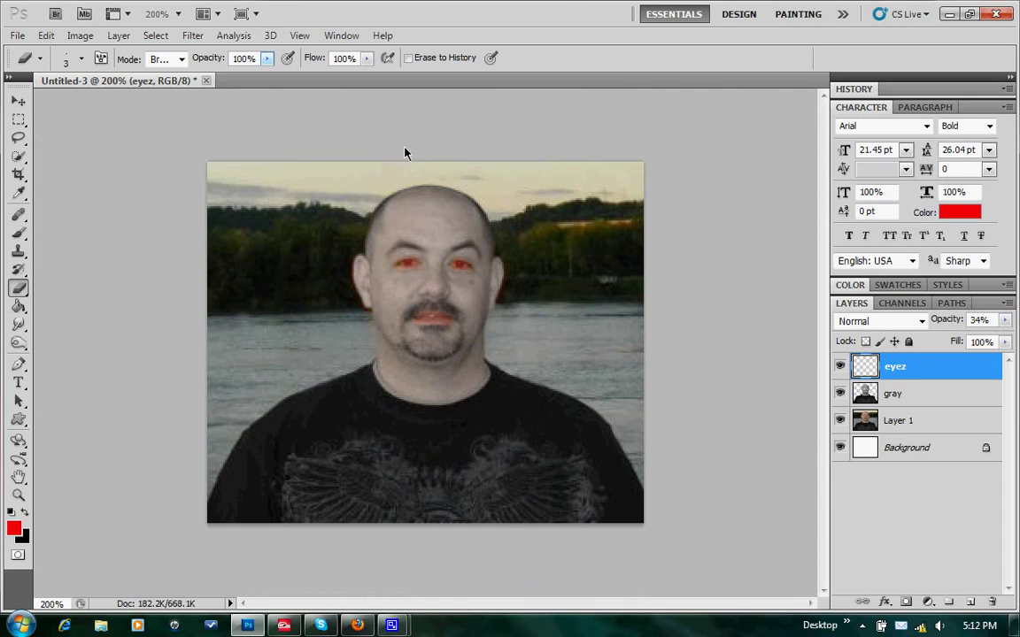
{"action": "left_click", "coordinate": [939, 402]}
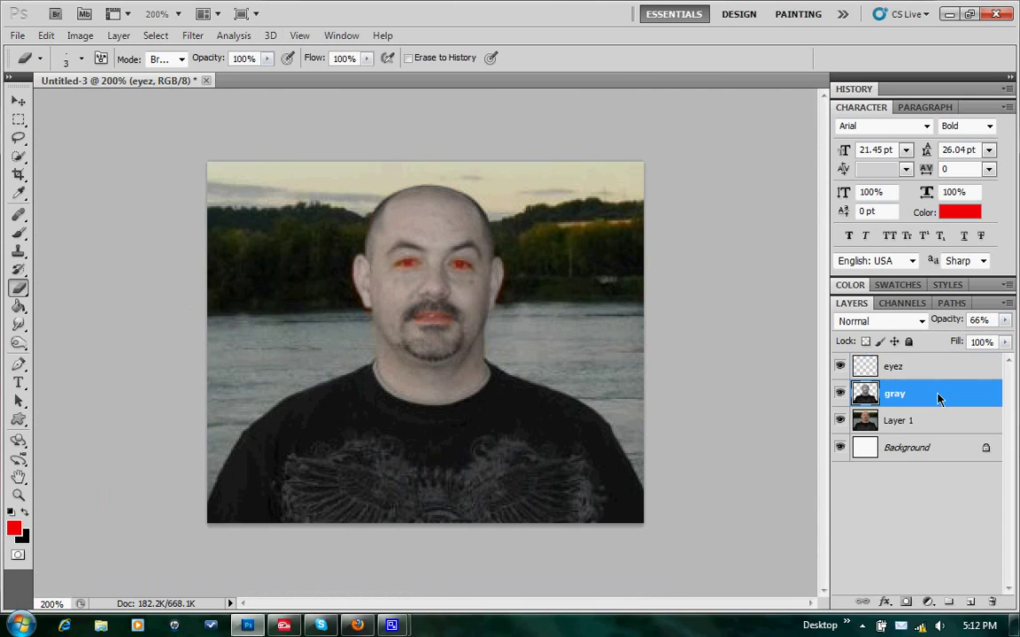
Convert gray and Layer 1 into one smart object, then rasterize it into a single layer named gray.
{"action": "left_click", "coordinate": [921, 421], "text": "shift"}
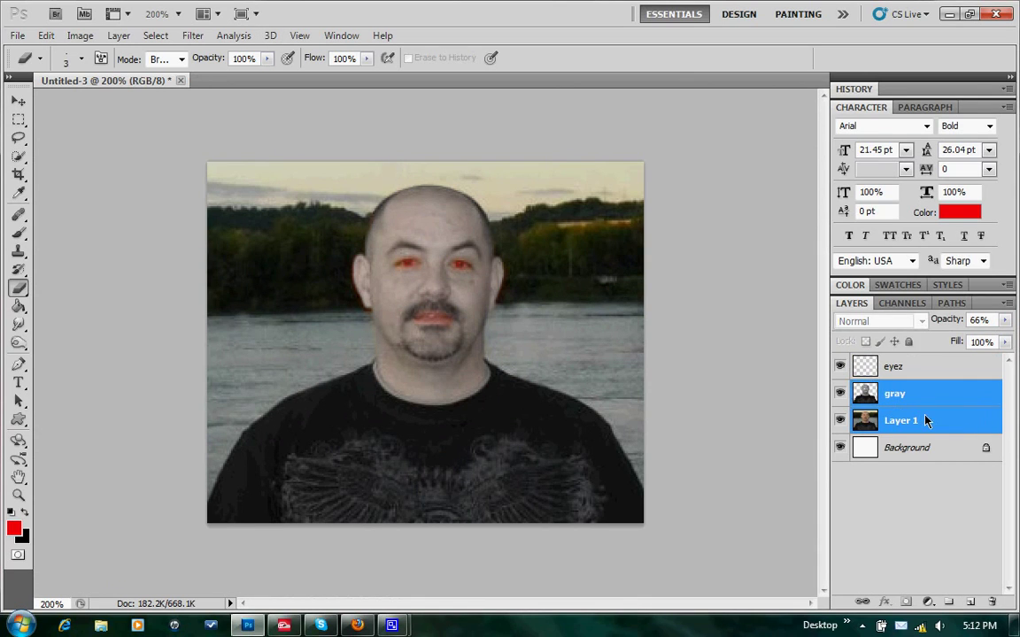
{"action": "right_click", "coordinate": [920, 420]}
{"action": "left_click", "coordinate": [952, 138]}
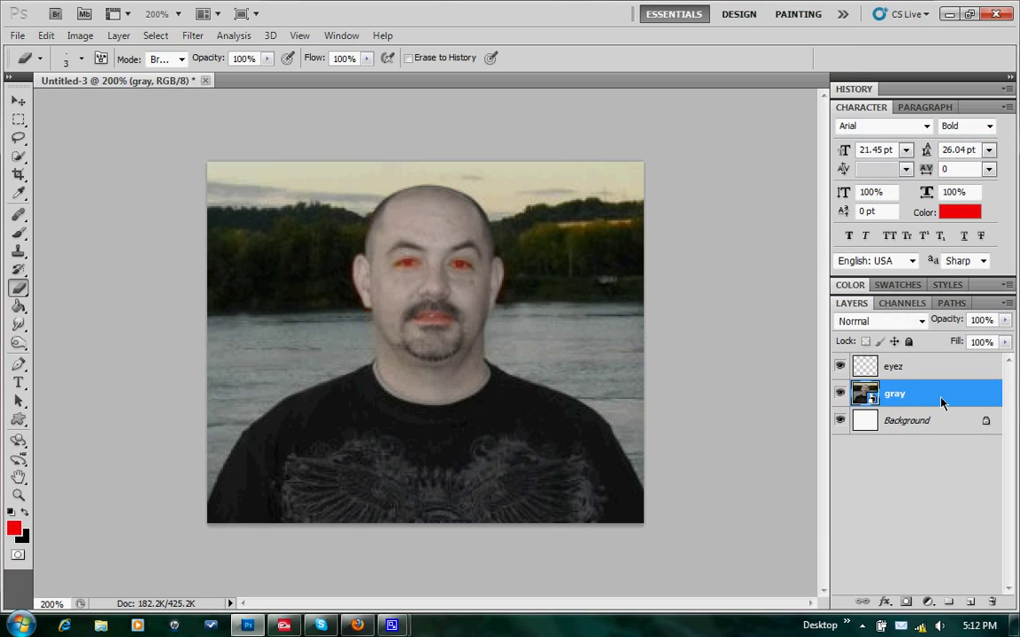
{"action": "right_click", "coordinate": [881, 397]}
{"action": "left_click", "coordinate": [879, 361]}
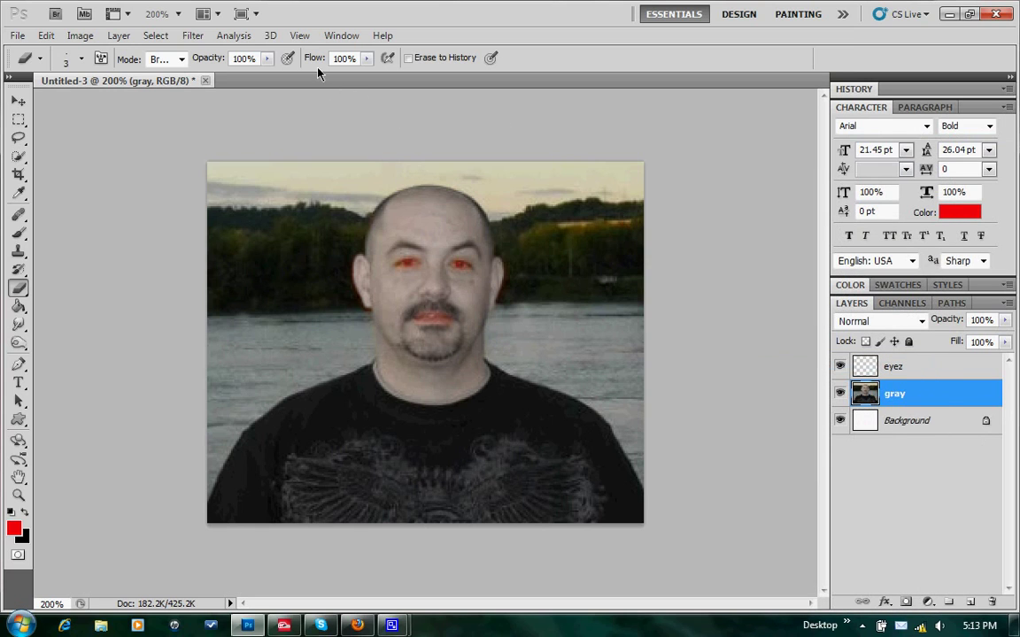
Open Filter > Liquify on the portrait and zoom the preview to 300%.
{"action": "left_click", "coordinate": [193, 36]}
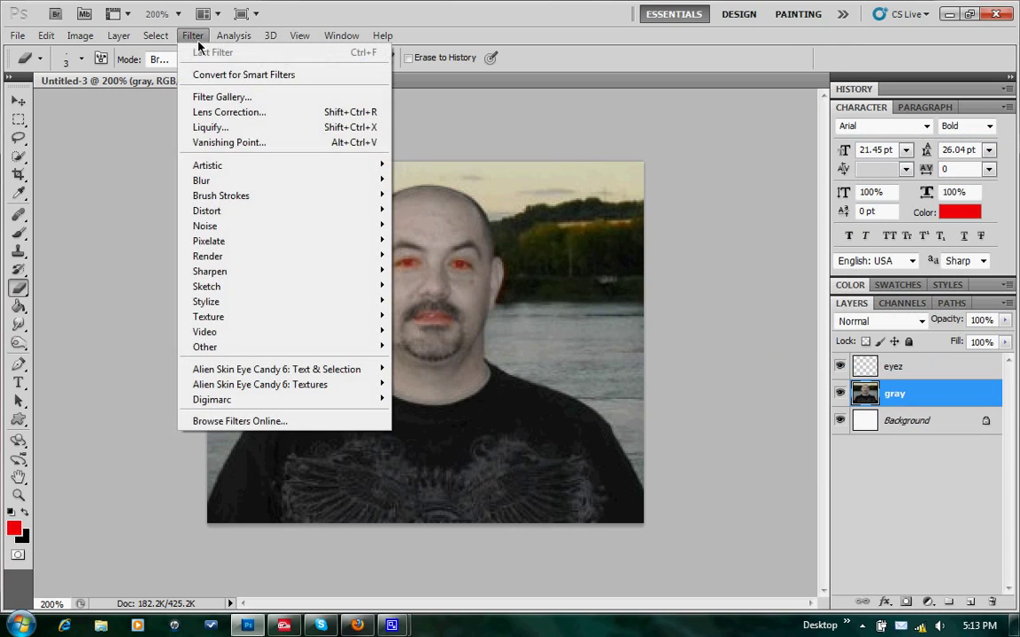
{"action": "left_click", "coordinate": [235, 129]}
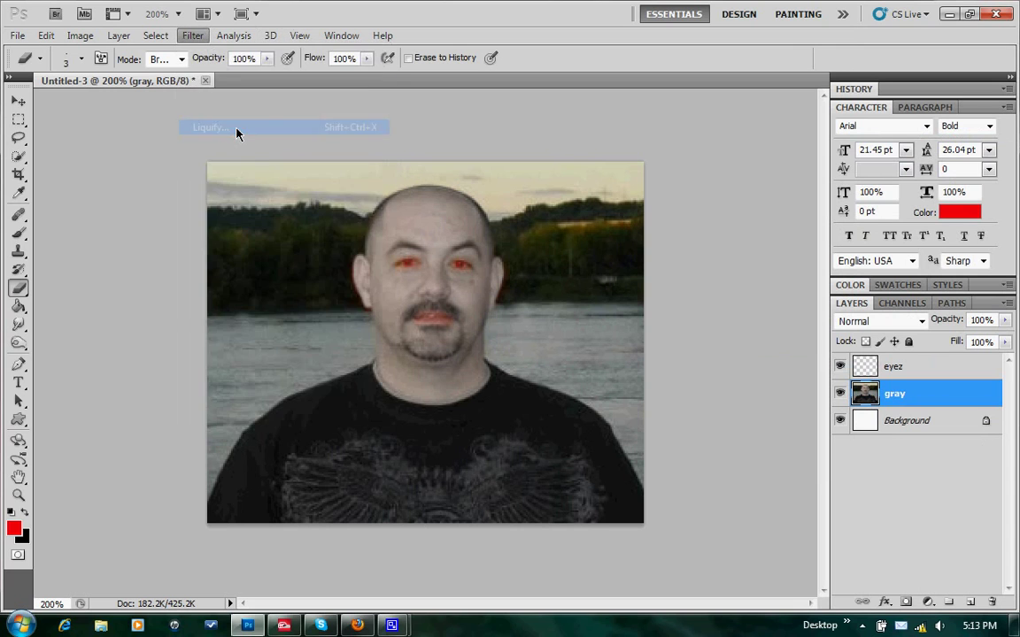
{"action": "left_click", "coordinate": [925, 69]}
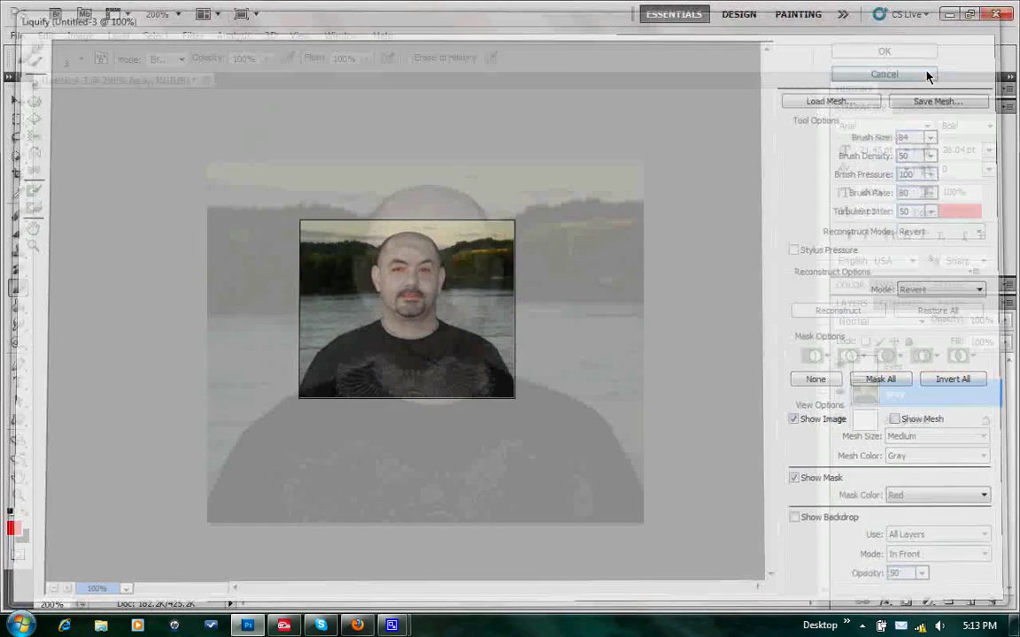
{"action": "left_click", "coordinate": [193, 36]}
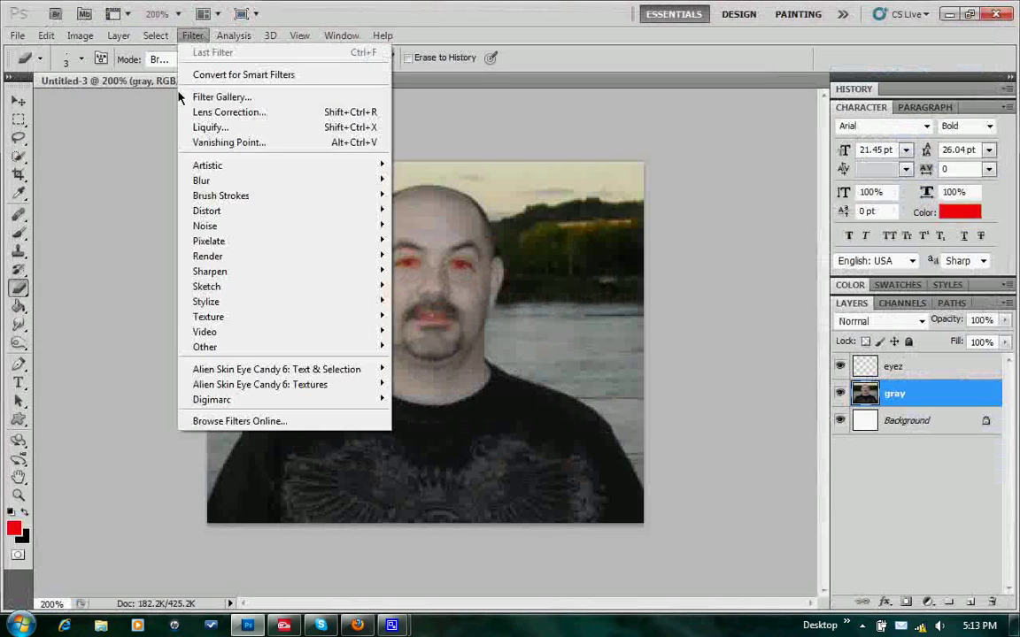
{"action": "left_click", "coordinate": [216, 130]}
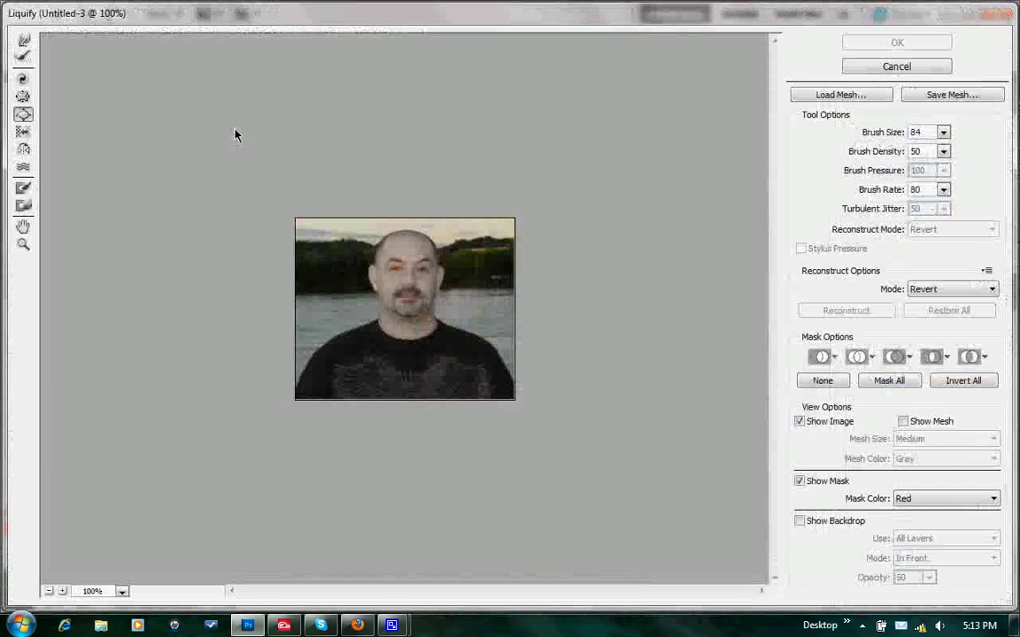
{"action": "key", "text": "ctrl+plus"}
{"action": "key", "text": "ctrl+plus"}
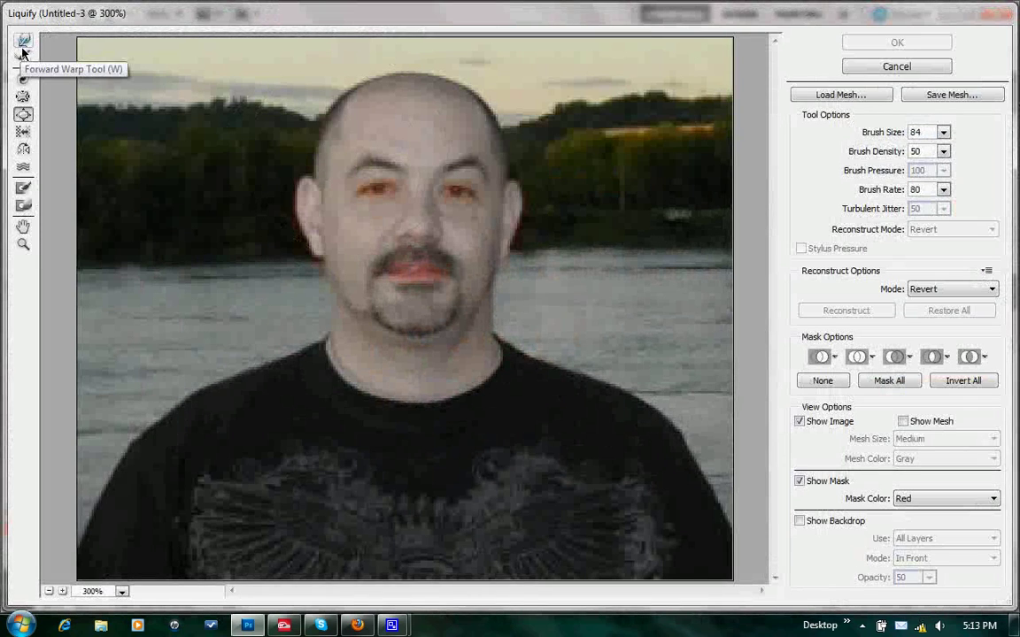
Bloat the left eye with a size 38 Bloat brush.
{"action": "left_click", "coordinate": [24, 116]}
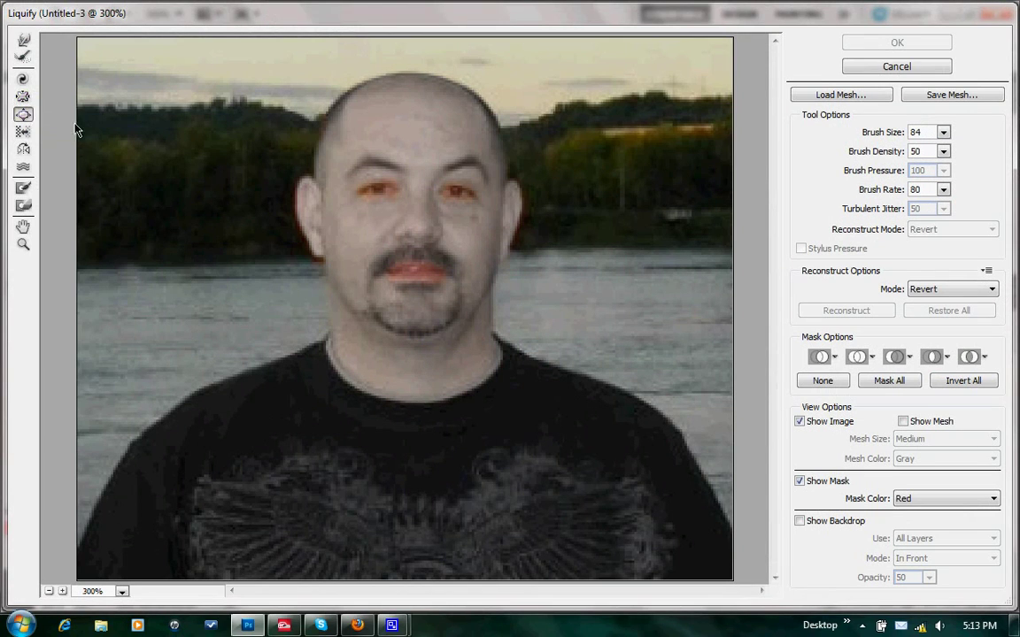
{"action": "key", "text": "bracketleft"}
{"action": "key", "text": "bracketleft"}
{"action": "key", "text": "bracketleft"}
{"action": "key", "text": "bracketleft"}
{"action": "key", "text": "bracketleft"}
{"action": "key", "text": "bracketleft"}
{"action": "key", "text": "bracketleft"}
{"action": "key", "text": "bracketleft"}
{"action": "key", "text": "bracketleft"}
{"action": "key", "text": "bracketleft"}
{"action": "key", "text": "bracketleft"}
{"action": "left_click", "coordinate": [376, 190]}
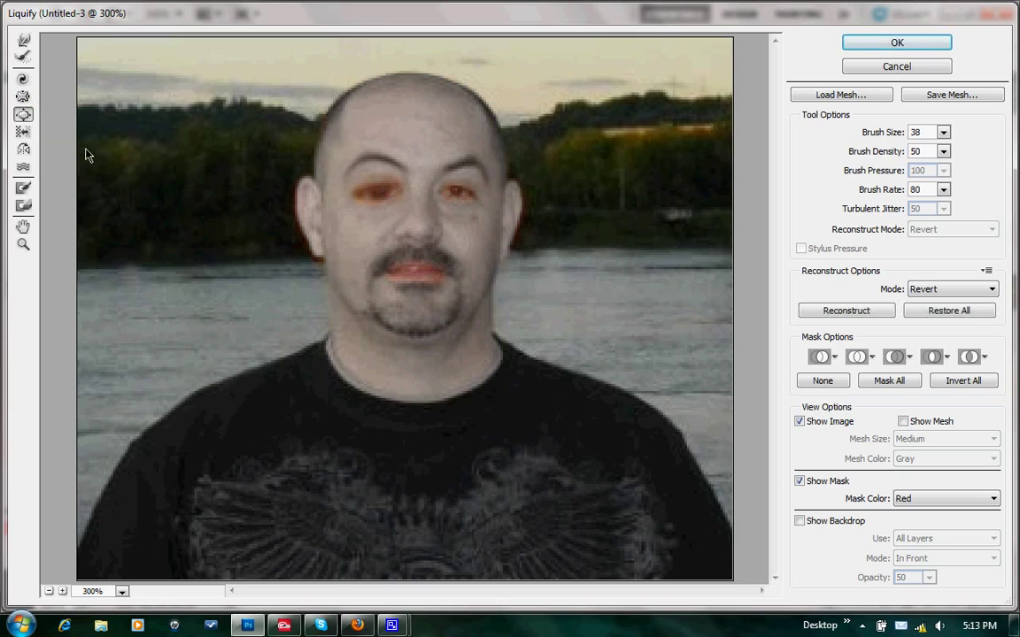
Try Pucker on the right eye, undo it, and choose a smaller Forward Warp brush.
{"action": "left_click", "coordinate": [23, 96]}
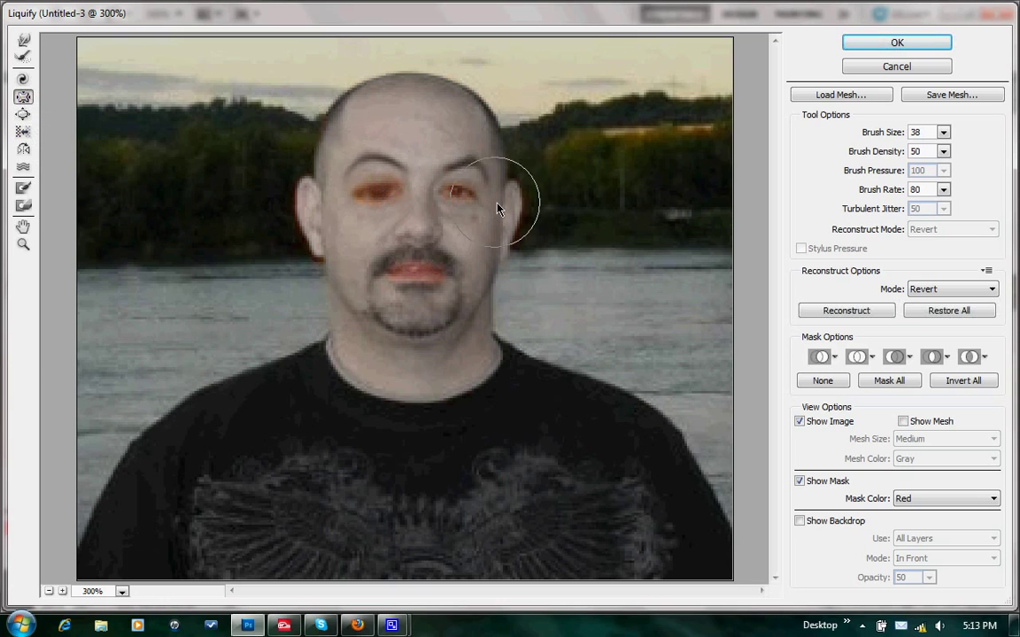
{"action": "left_click", "coordinate": [457, 191]}
{"action": "key", "text": "ctrl+z"}
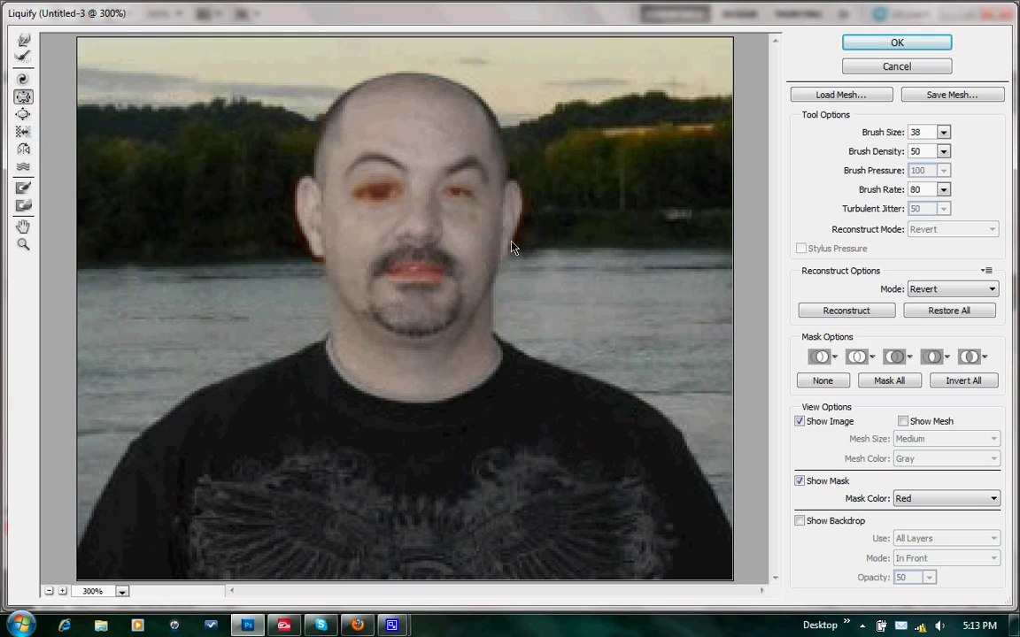
{"action": "left_click", "coordinate": [23, 39]}
{"action": "key", "text": "bracketleft"}
{"action": "key", "text": "bracketleft"}
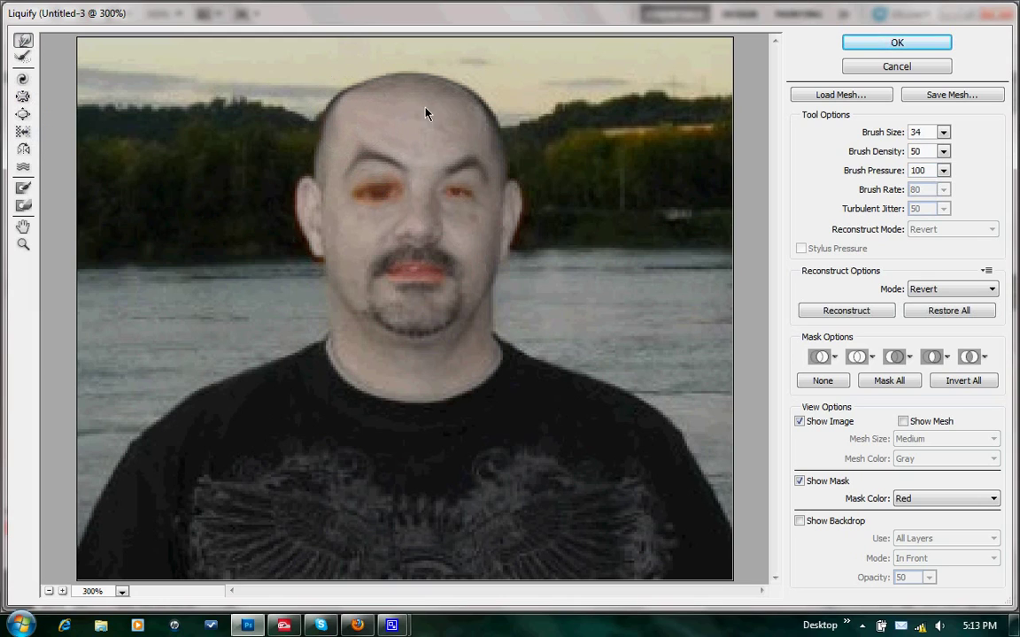
Warp the right eyebrow up into an arch and pull the chin down into a pointed goatee.
{"action": "left_click_drag", "start_coordinate": [463, 159], "coordinate": [466, 141]}
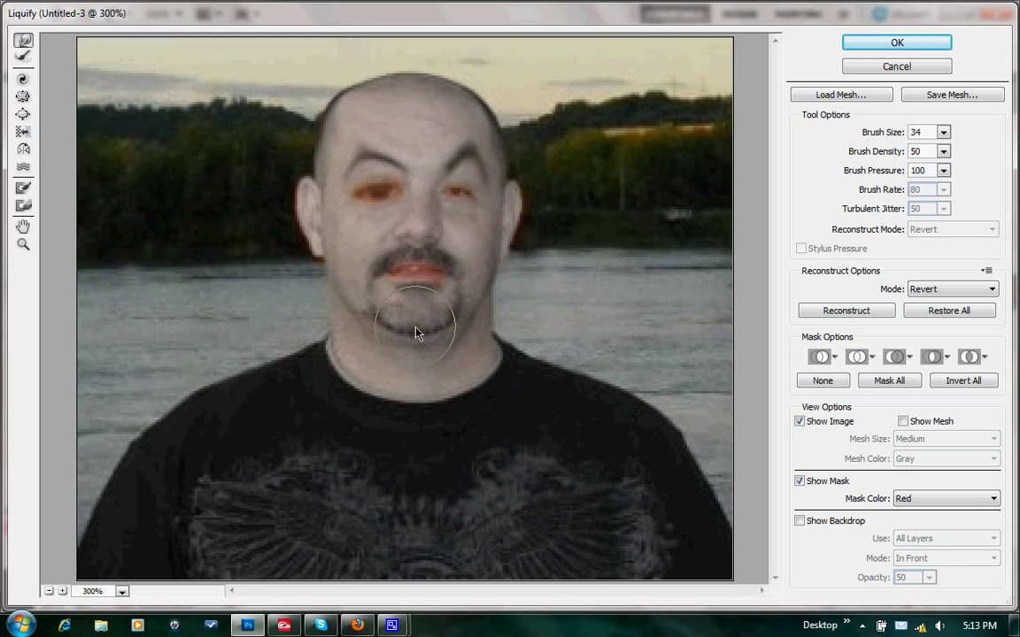
{"action": "key", "text": "bracketright"}
{"action": "key", "text": "bracketright"}
{"action": "key", "text": "bracketright"}
{"action": "left_click_drag", "start_coordinate": [416, 336], "coordinate": [425, 374]}
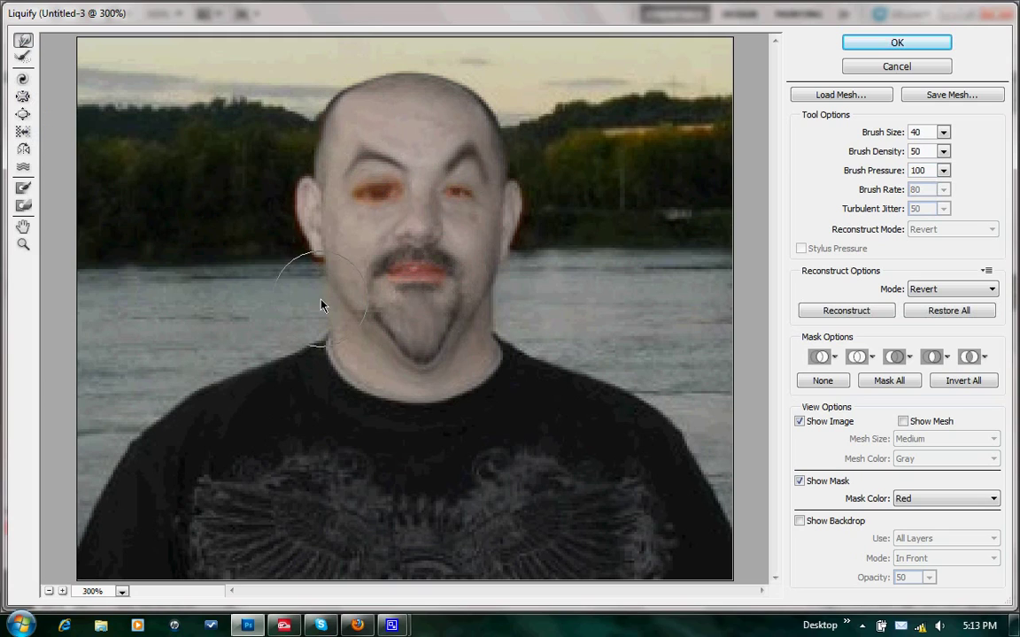
With a smaller Forward Warp brush, pull the ear top upward into a pointed tip.
{"action": "key", "text": "bracketleft"}
{"action": "key", "text": "bracketleft"}
{"action": "key", "text": "bracketleft"}
{"action": "key", "text": "bracketleft"}
{"action": "key", "text": "bracketleft"}
{"action": "key", "text": "bracketleft"}
{"action": "key", "text": "bracketleft"}
{"action": "key", "text": "bracketleft"}
{"action": "key", "text": "bracketleft"}
{"action": "key", "text": "bracketleft"}
{"action": "key", "text": "bracketleft"}
{"action": "key", "text": "bracketleft"}
{"action": "key", "text": "bracketleft"}
{"action": "key", "text": "bracketleft"}
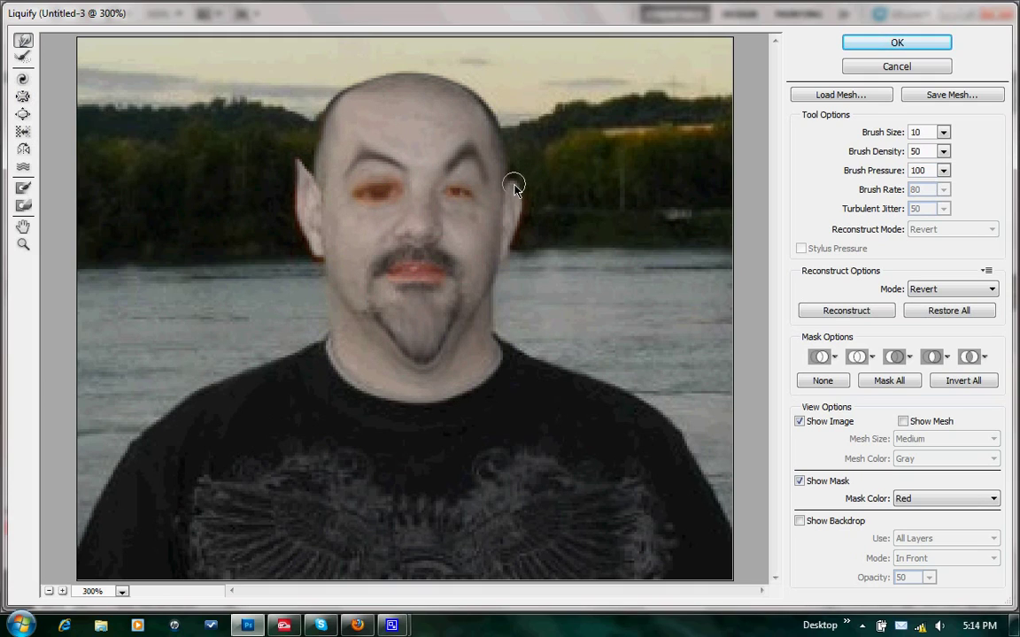
{"action": "left_click_drag", "start_coordinate": [517, 177], "coordinate": [515, 157]}
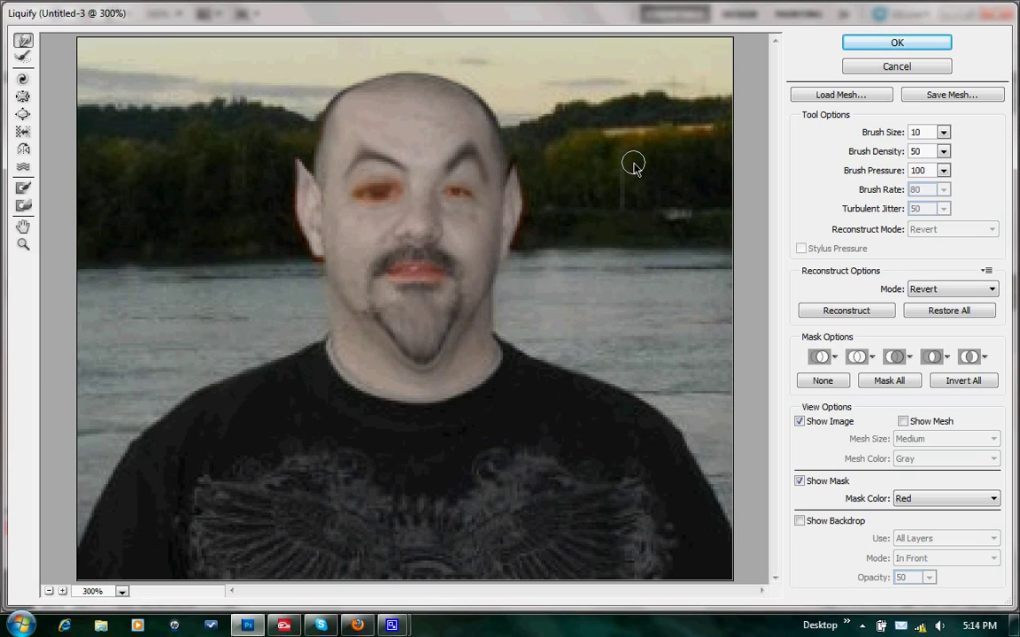
{"action": "left_click", "coordinate": [23, 113]}
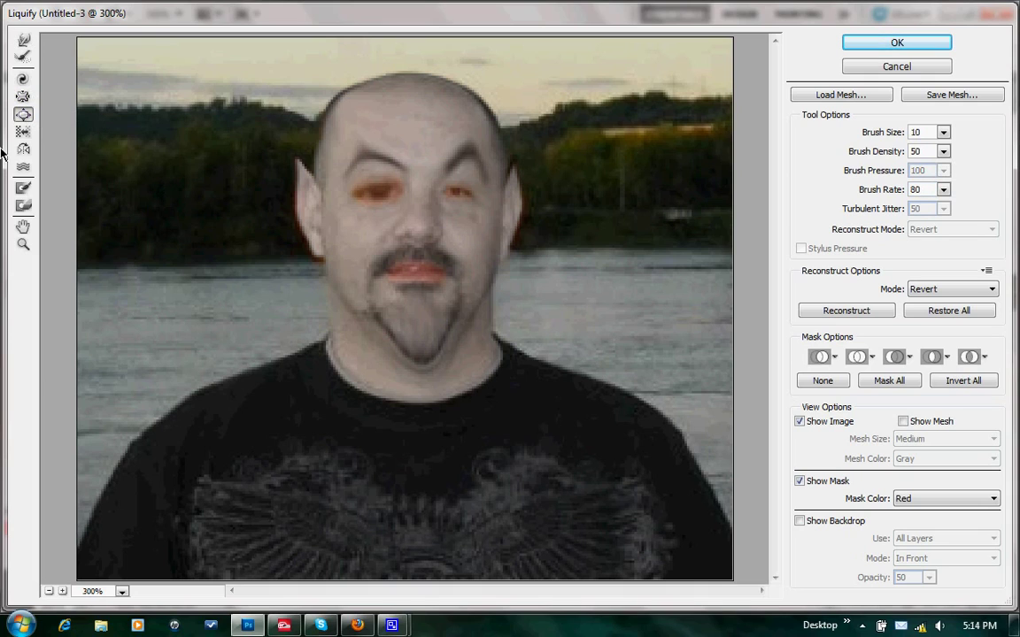
Pucker the eye on the image's left with a size 36 brush, then commit the Liquify changes.
{"action": "left_click", "coordinate": [23, 96]}
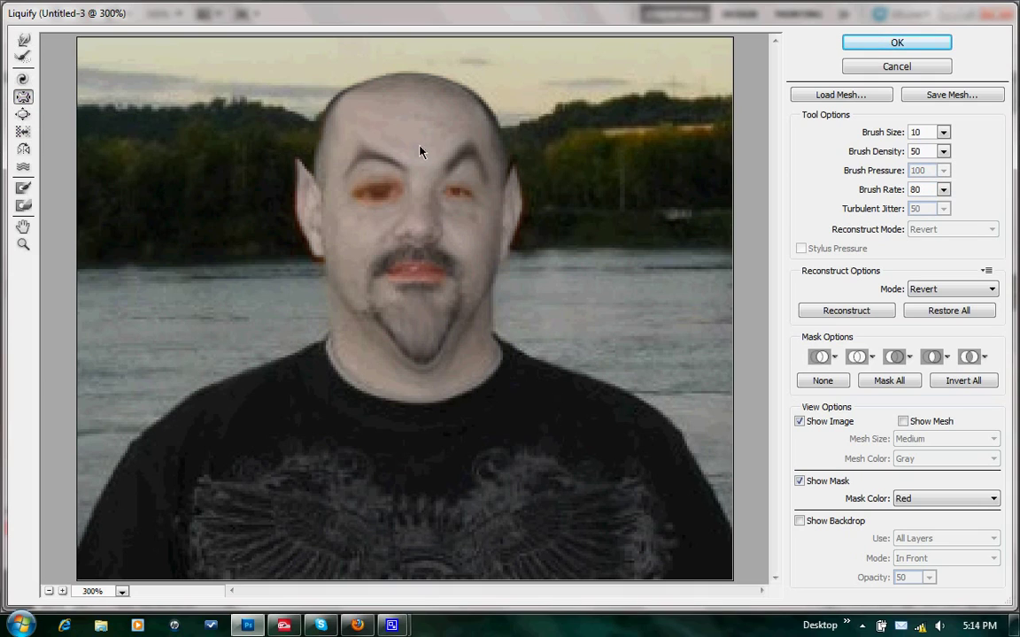
{"action": "key", "text": "bracketright"}
{"action": "key", "text": "bracketright"}
{"action": "key", "text": "bracketright"}
{"action": "key", "text": "bracketright"}
{"action": "key", "text": "bracketright"}
{"action": "key", "text": "bracketright"}
{"action": "key", "text": "bracketright"}
{"action": "key", "text": "bracketright"}
{"action": "key", "text": "bracketright"}
{"action": "key", "text": "bracketright"}
{"action": "key", "text": "bracketright"}
{"action": "key", "text": "bracketright"}
{"action": "key", "text": "bracketright"}
{"action": "left_click", "coordinate": [422, 200]}
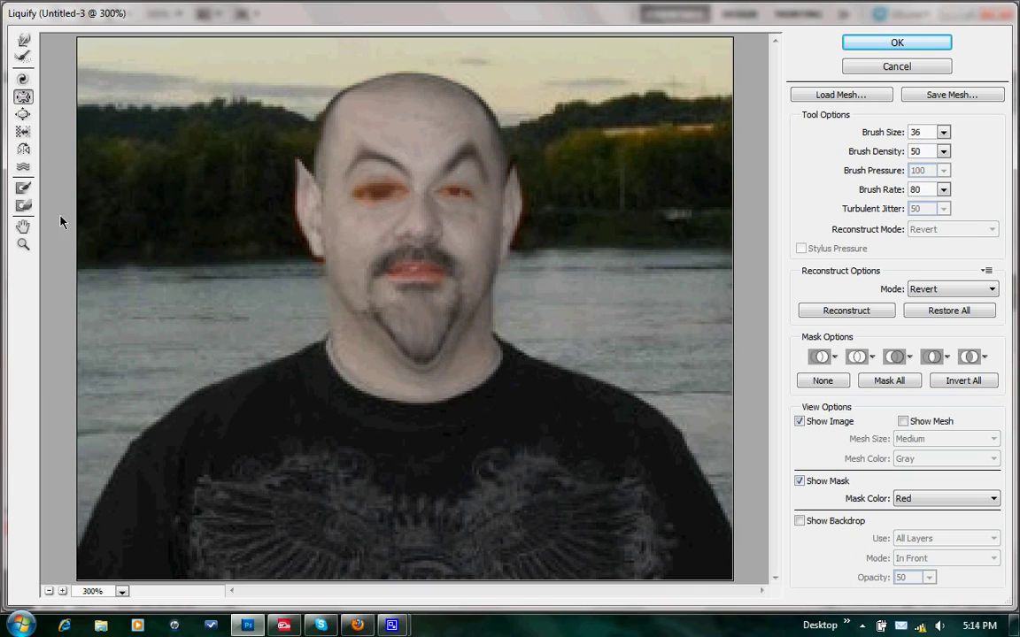
{"action": "left_click", "coordinate": [23, 114]}
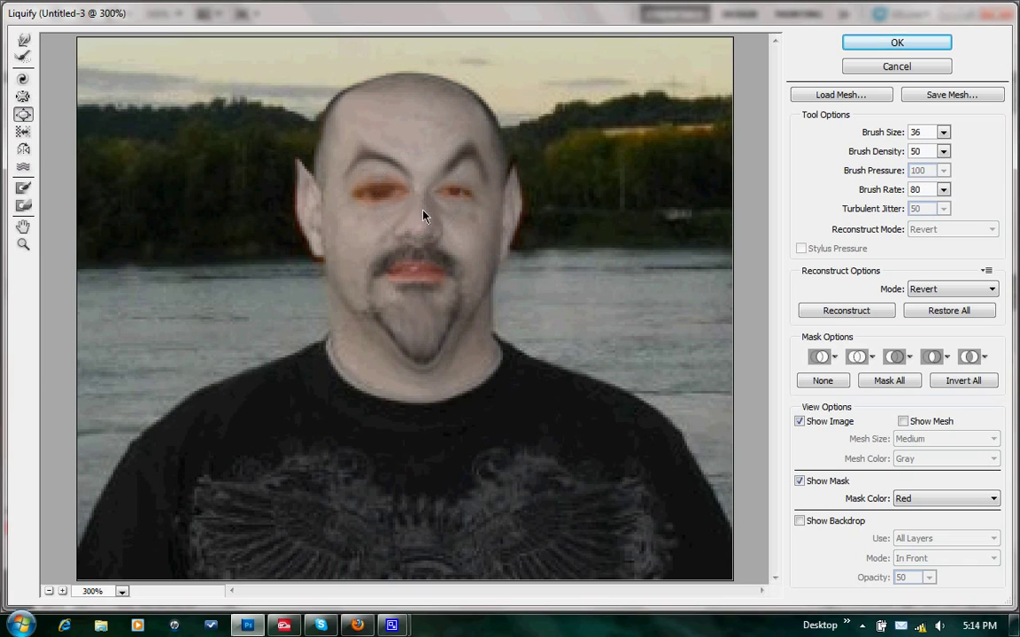
{"action": "key", "text": "bracketleft"}
{"action": "key", "text": "bracketleft"}
{"action": "key", "text": "bracketleft"}
{"action": "key", "text": "bracketleft"}
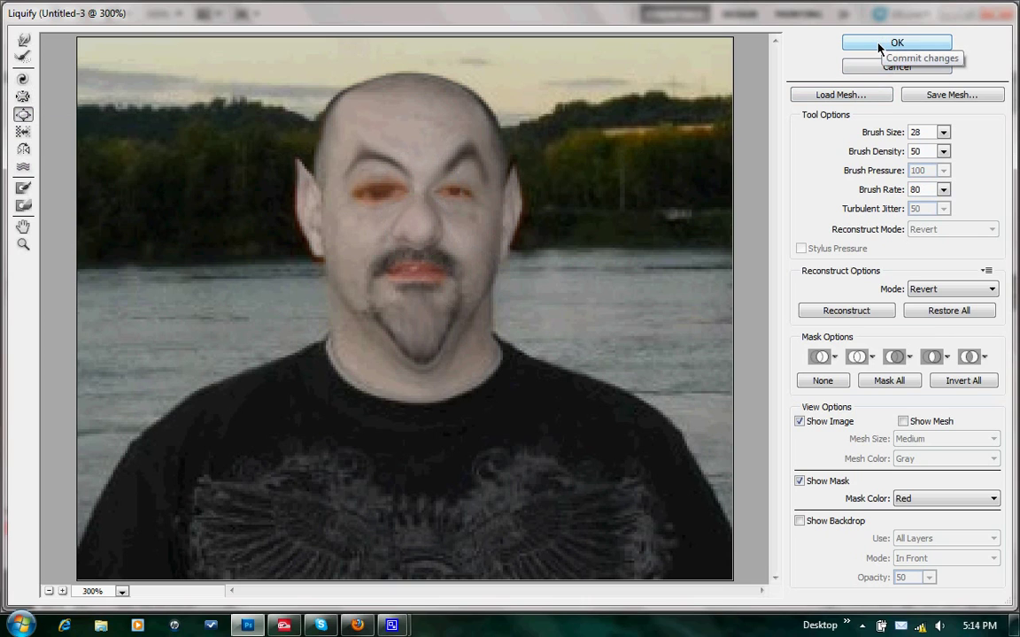
{"action": "left_click", "coordinate": [872, 49]}
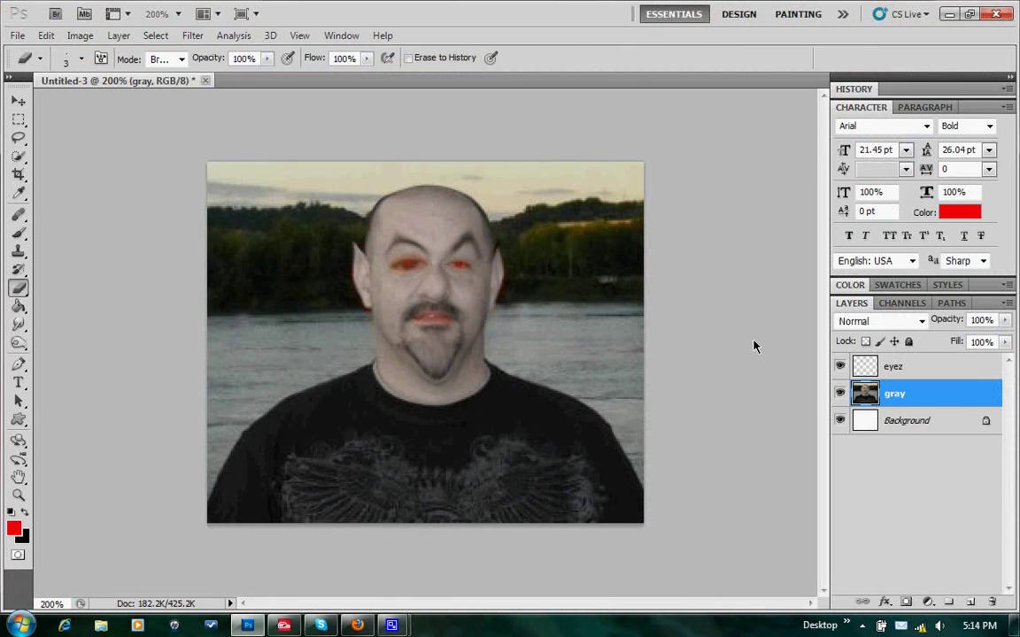
Choose the Burn Tool (midtones, 50% exposure) from the toning flyout and adjust its brush size.
{"action": "left_click", "coordinate": [19, 323]}
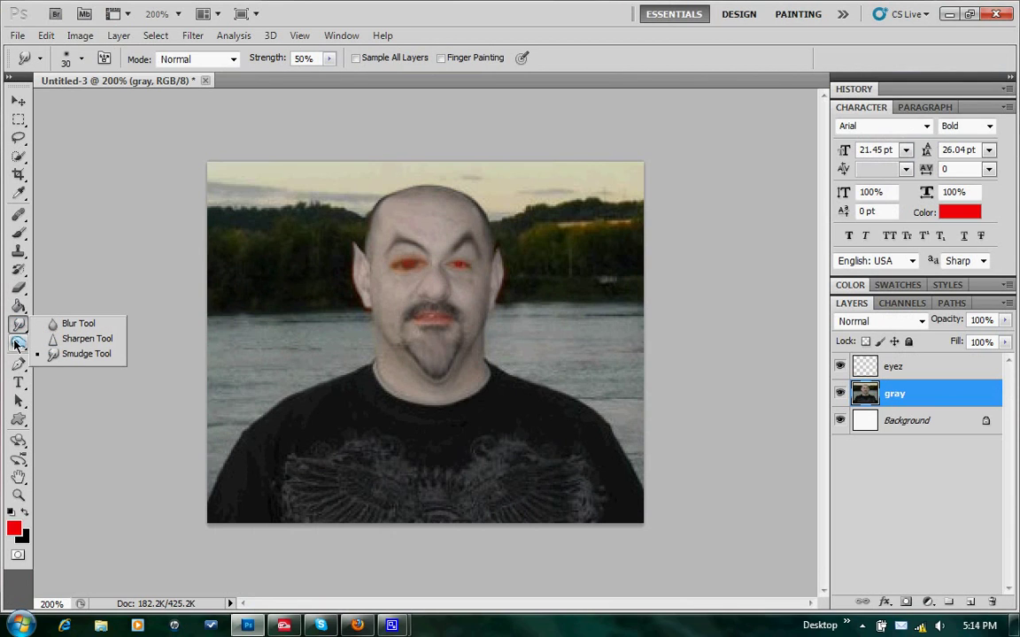
{"action": "left_click", "coordinate": [16, 344]}
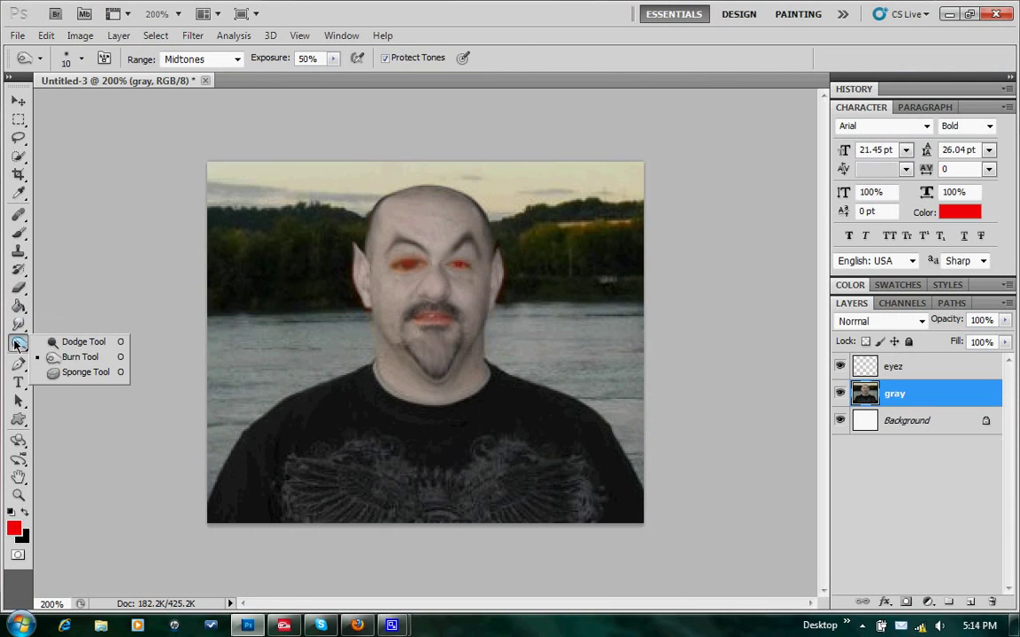
{"action": "left_click", "coordinate": [66, 357]}
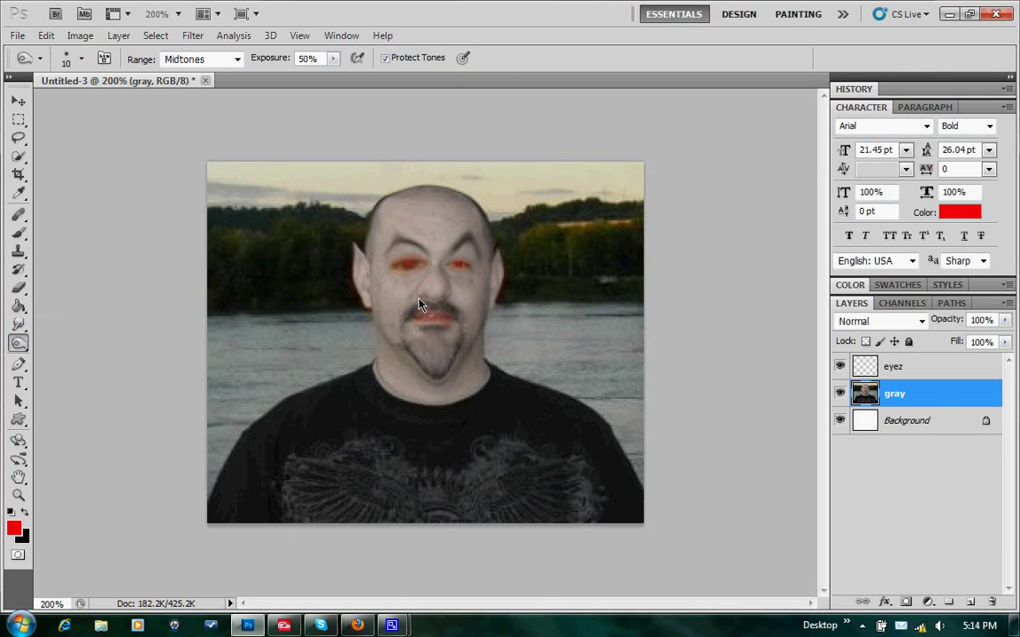
{"action": "key", "text": "bracketright"}
{"action": "key", "text": "bracketright"}
{"action": "key", "text": "bracketleft"}
{"action": "key", "text": "bracketleft"}
{"action": "key", "text": "bracketleft"}
{"action": "key", "text": "bracketleft"}
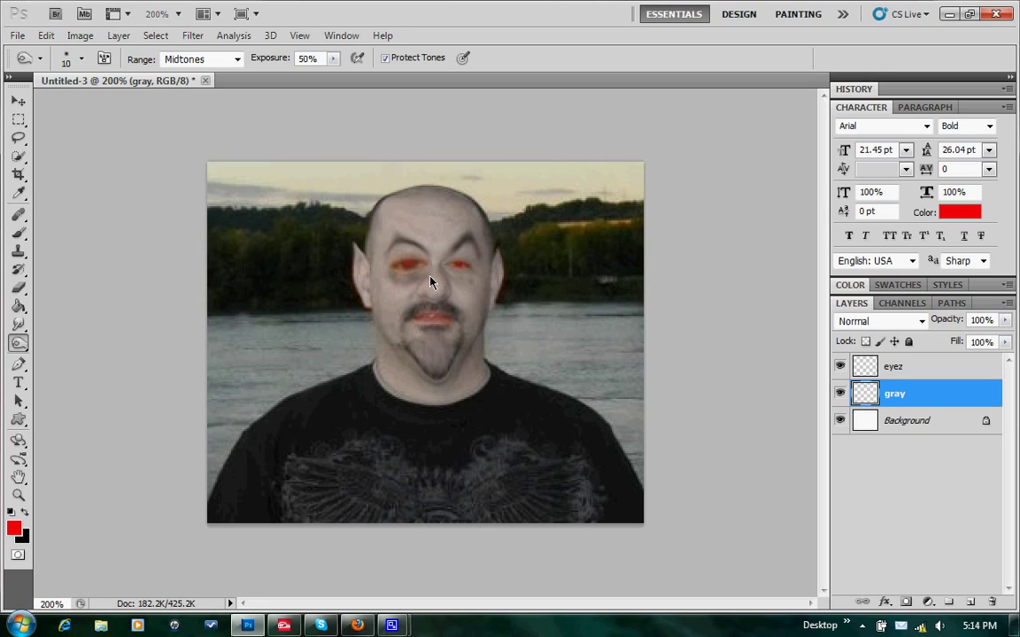
Burn dark shading between the eyes and across the forehead and brows, then zoom to 300%.
{"action": "left_click_drag", "start_coordinate": [412, 282], "coordinate": [444, 281]}
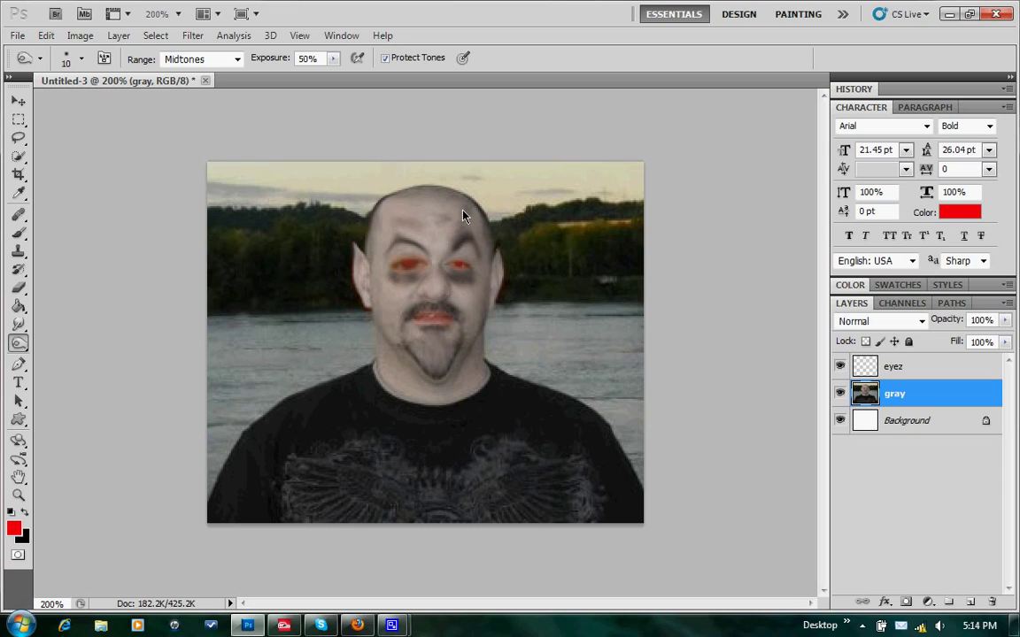
{"action": "mouse_move", "coordinate": [416, 215]}
{"action": "left_mouse_down"}
{"action": "mouse_move", "coordinate": [471, 217]}
{"action": "mouse_move", "coordinate": [387, 218]}
{"action": "left_mouse_up"}
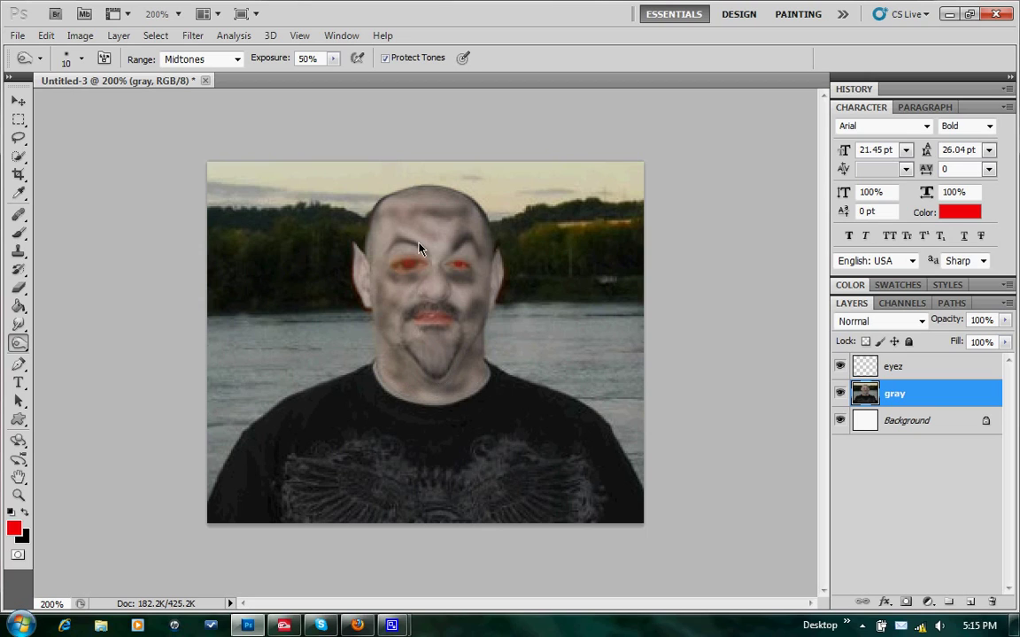
{"action": "left_click_drag", "start_coordinate": [421, 213], "coordinate": [441, 238]}
{"action": "key", "text": "ctrl+plus"}
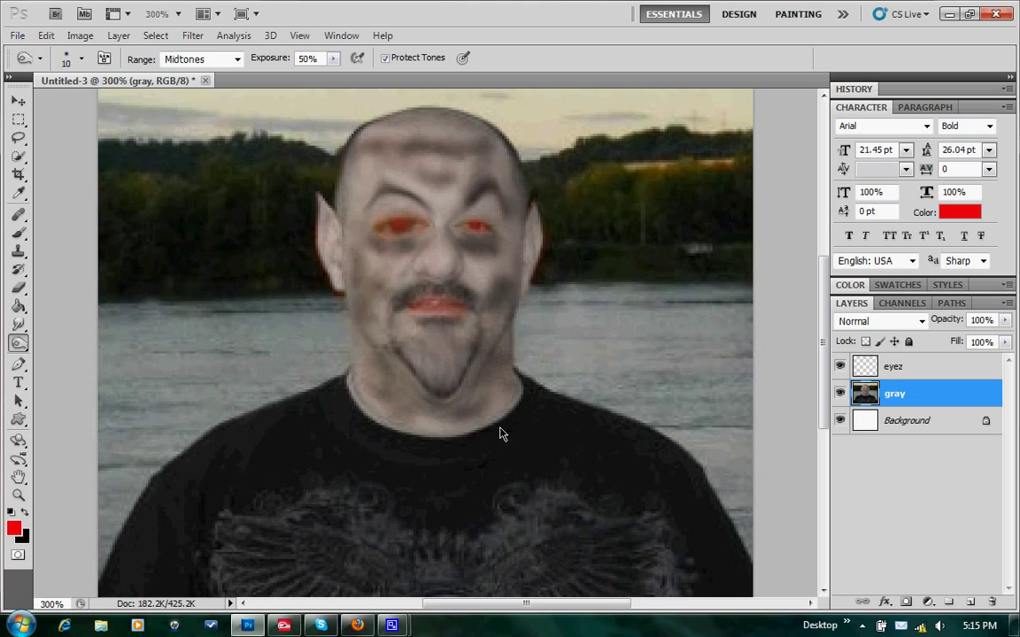